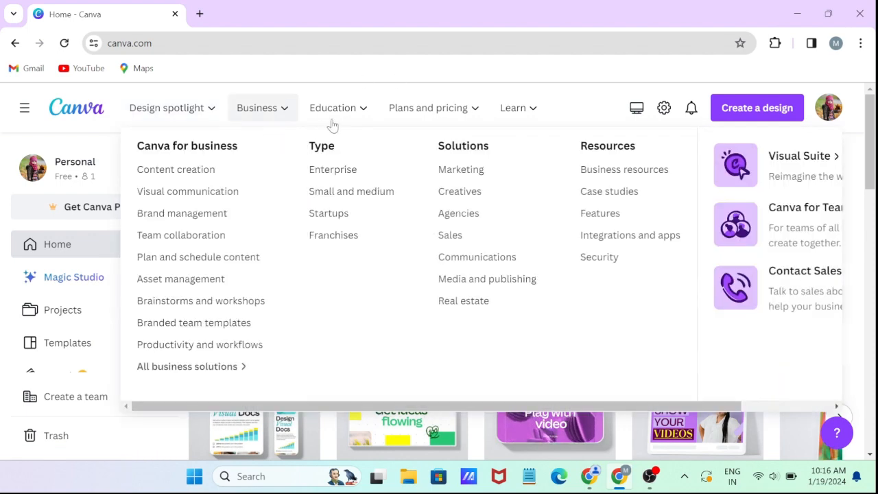
Create a new YouTube Thumbnail design sized 1280 × 720 px.
{"action": "mouse_move", "coordinate": [333, 118]}
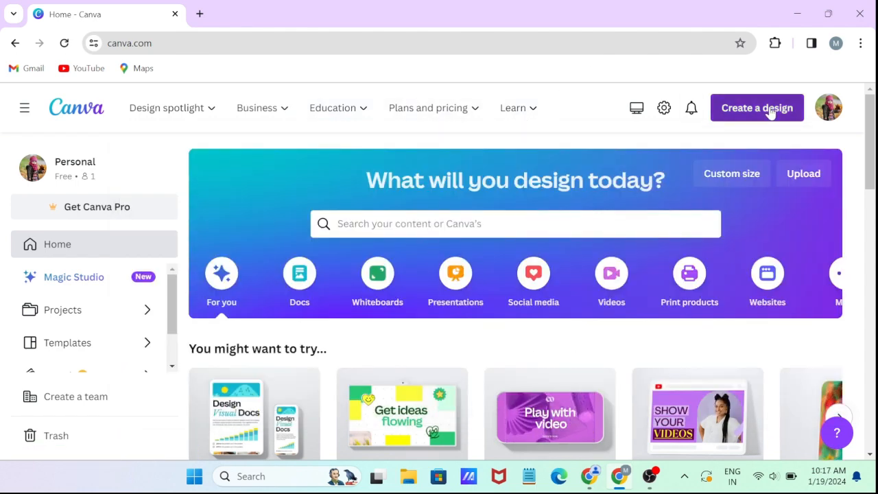
{"action": "left_click", "coordinate": [770, 111]}
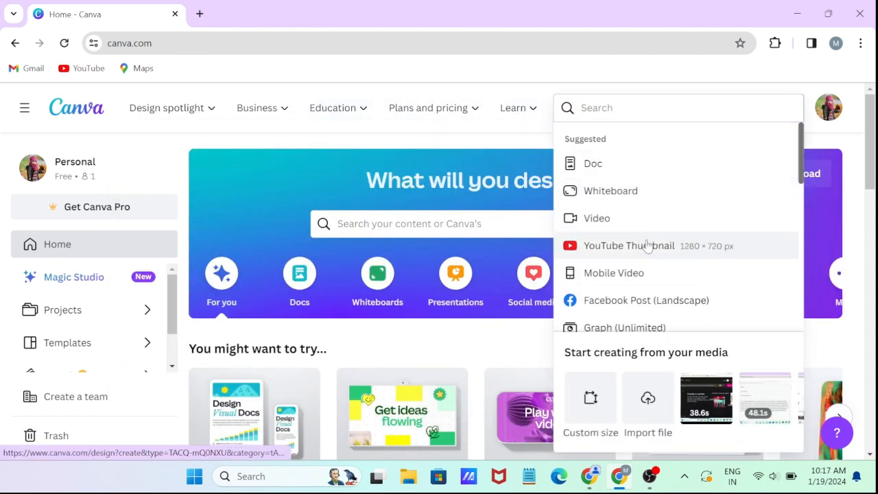
{"action": "left_click", "coordinate": [647, 245]}
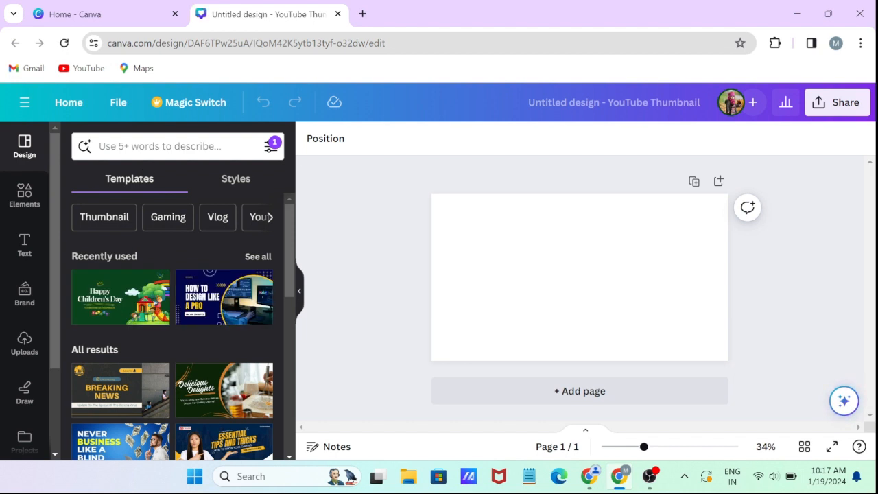
Search the design templates for "wedding invitation indian".
{"action": "left_click", "coordinate": [158, 146]}
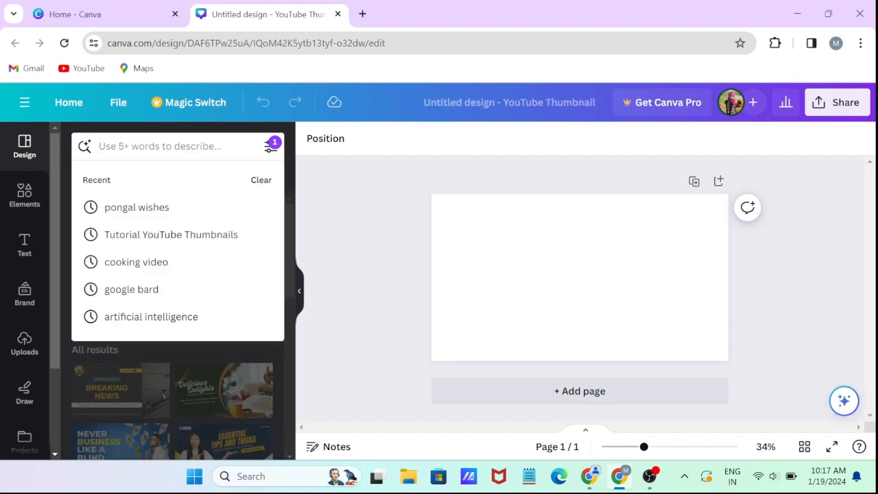
{"action": "type", "text": "wedding "}
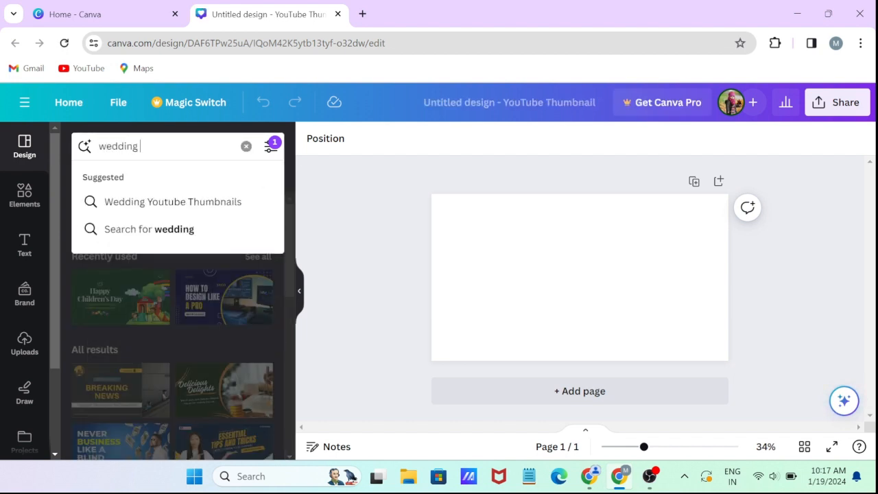
{"action": "type", "text": "invi"}
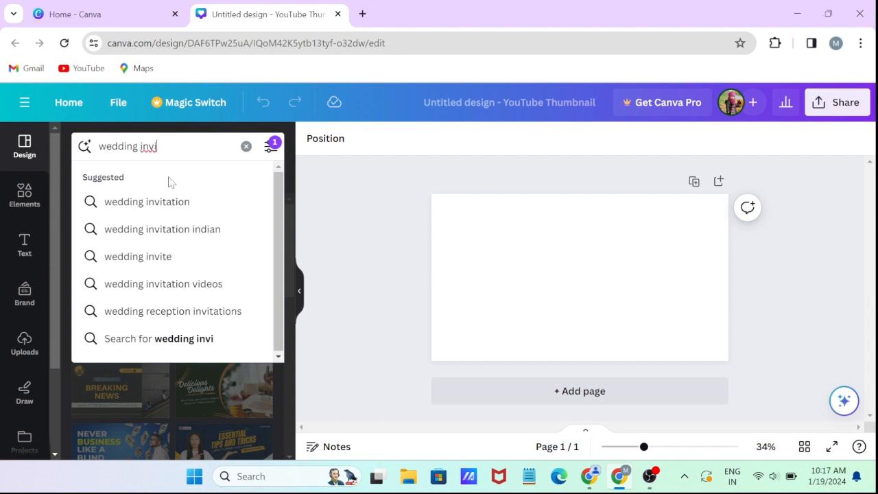
{"action": "left_click", "coordinate": [175, 229]}
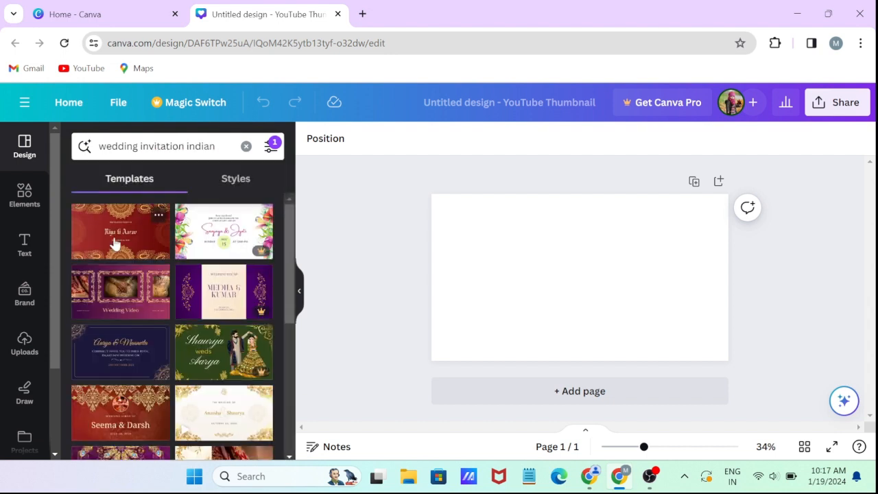
Apply the red and gold Indian wedding template, and replace it with the similar gold Ganpati Aarti template.
{"action": "left_click", "coordinate": [114, 242]}
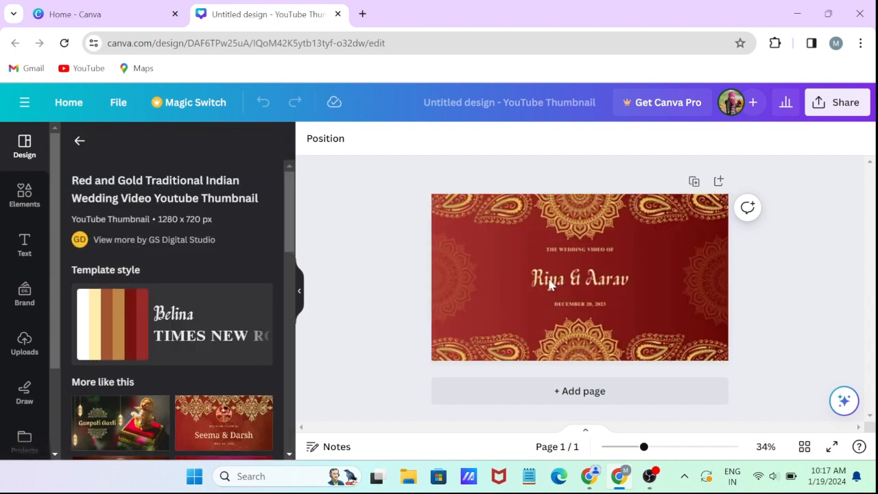
{"action": "left_click", "coordinate": [96, 440]}
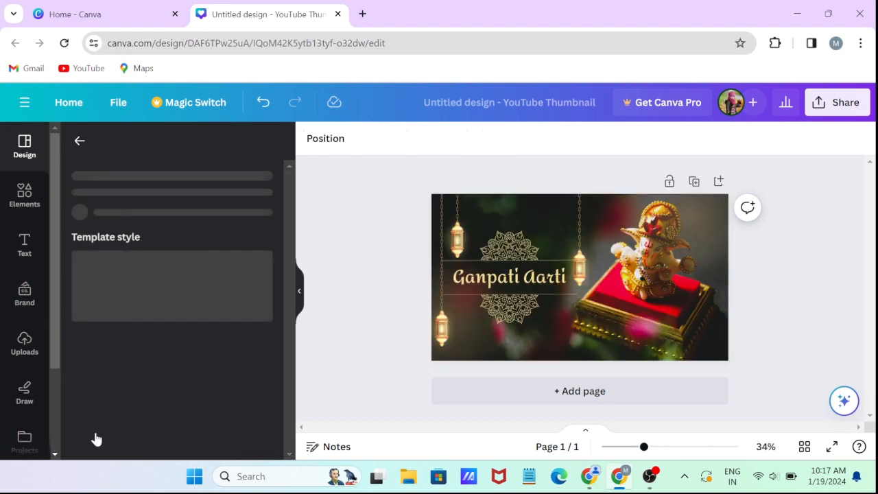
{"action": "left_click", "coordinate": [493, 282]}
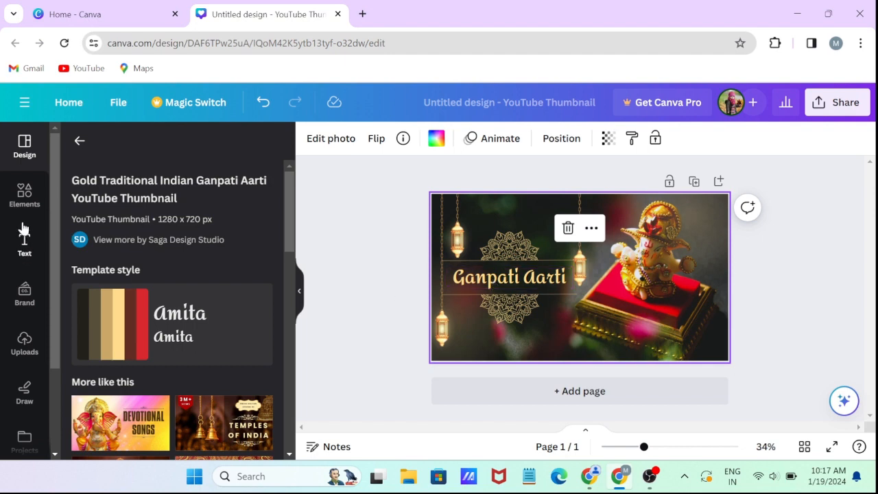
Search the elements for "goddess" and refine the search to "goddess lakshmi".
{"action": "left_click", "coordinate": [24, 199]}
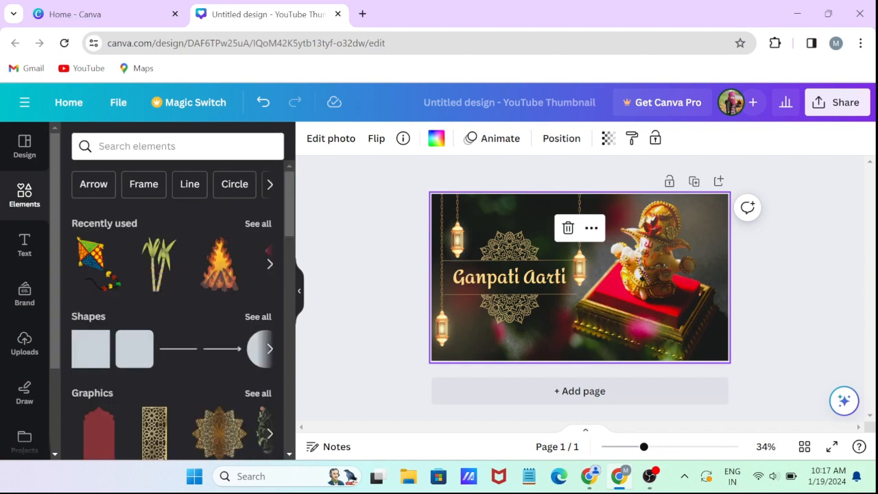
{"action": "left_click", "coordinate": [177, 146]}
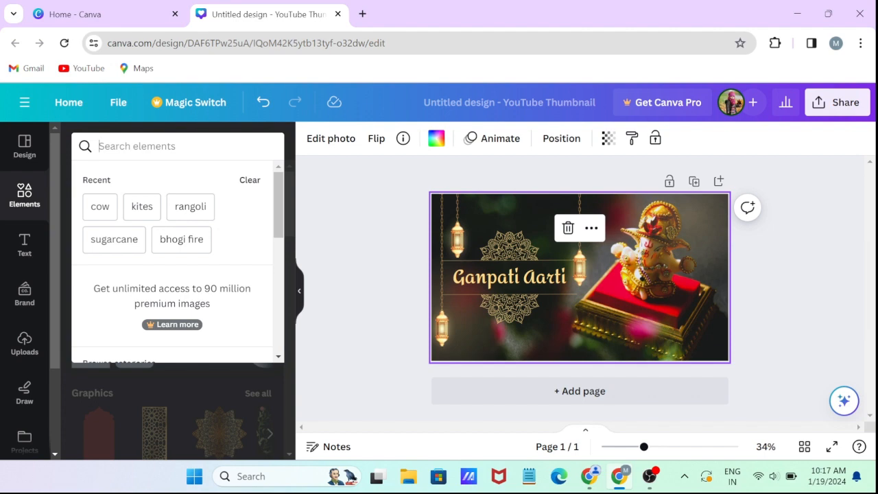
{"action": "type", "text": "go"}
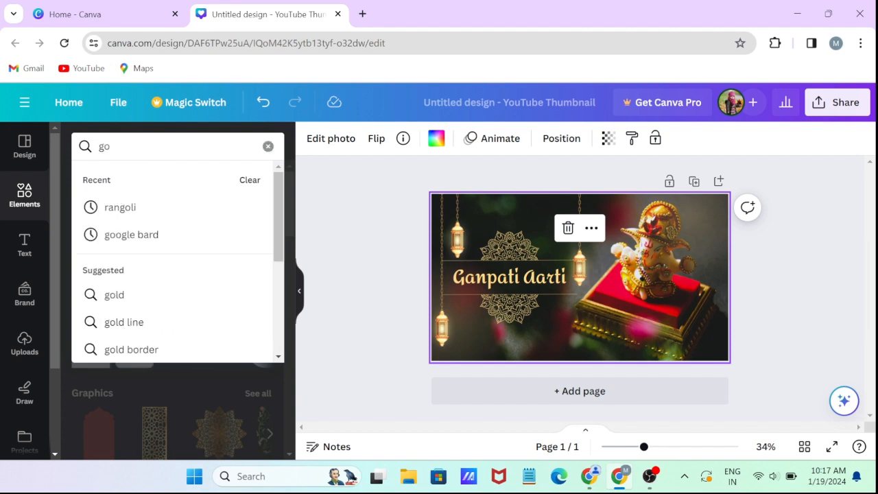
{"action": "type", "text": "d"}
{"action": "left_click", "coordinate": [146, 203]}
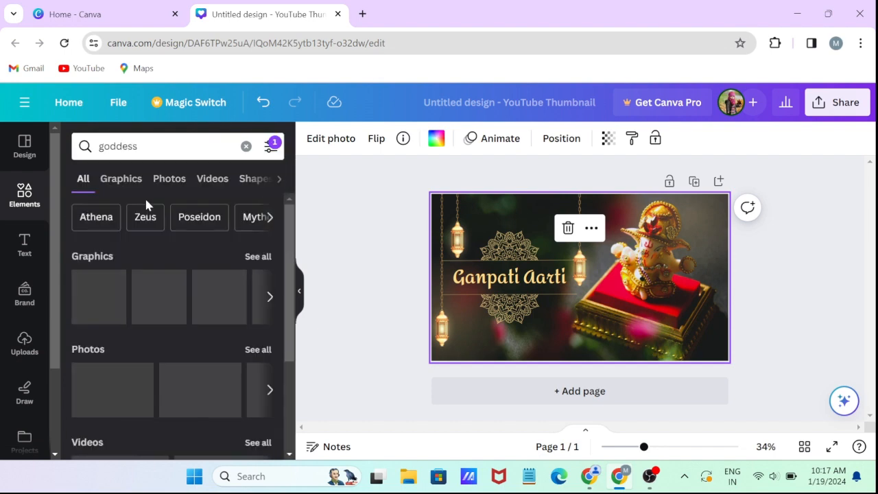
{"action": "left_click", "coordinate": [138, 146]}
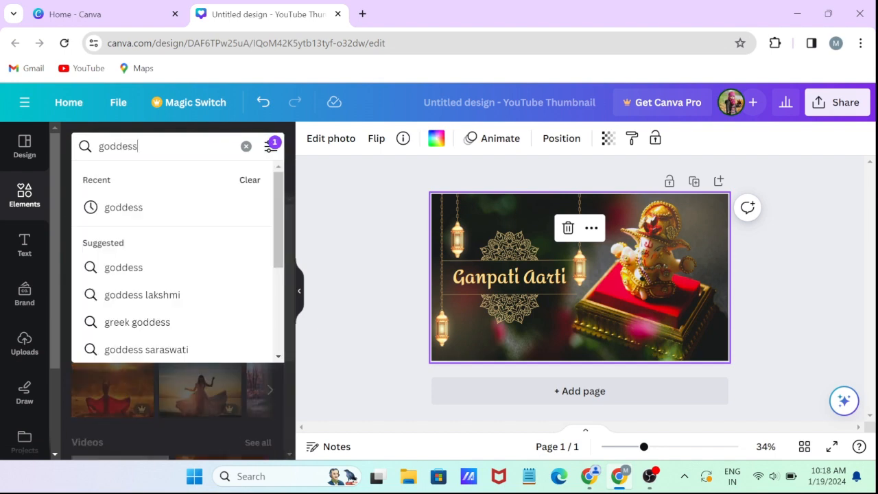
{"action": "left_click", "coordinate": [142, 295]}
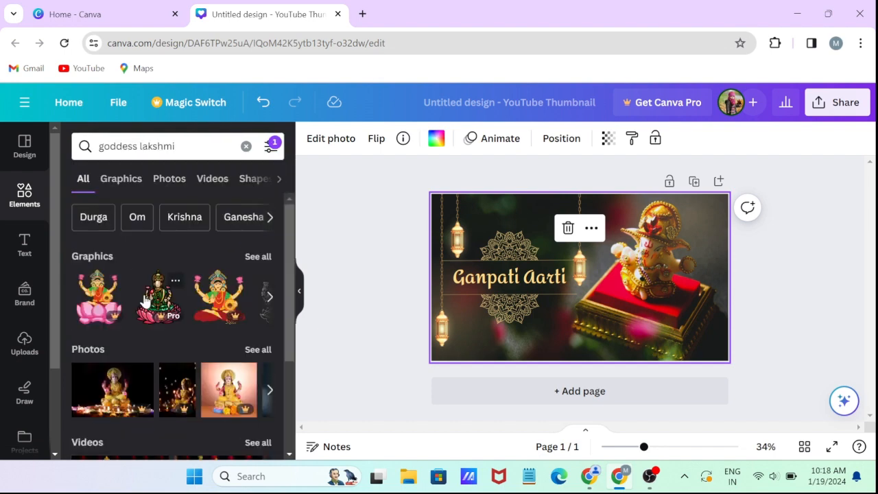
Browse all the goddess lakshmi graphics and photos, and place the photo of the crowned goddess face above the Ganpati Aarti title.
{"action": "left_click", "coordinate": [258, 257]}
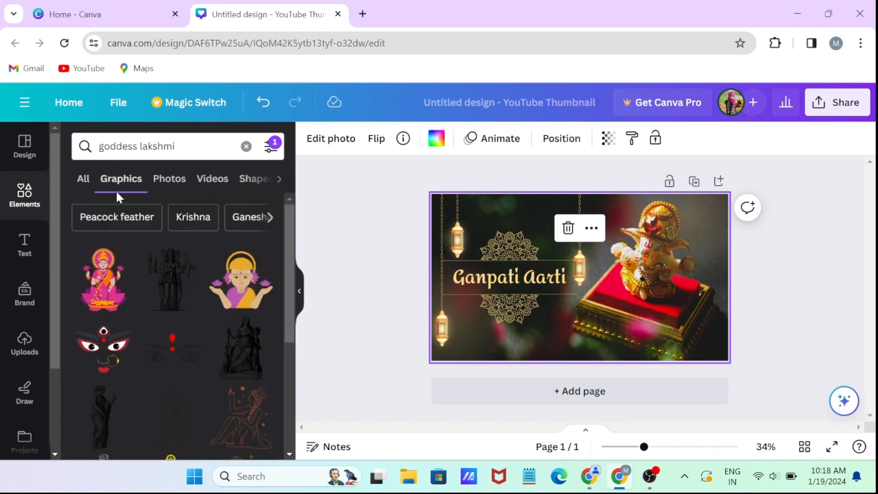
{"action": "left_click", "coordinate": [83, 179]}
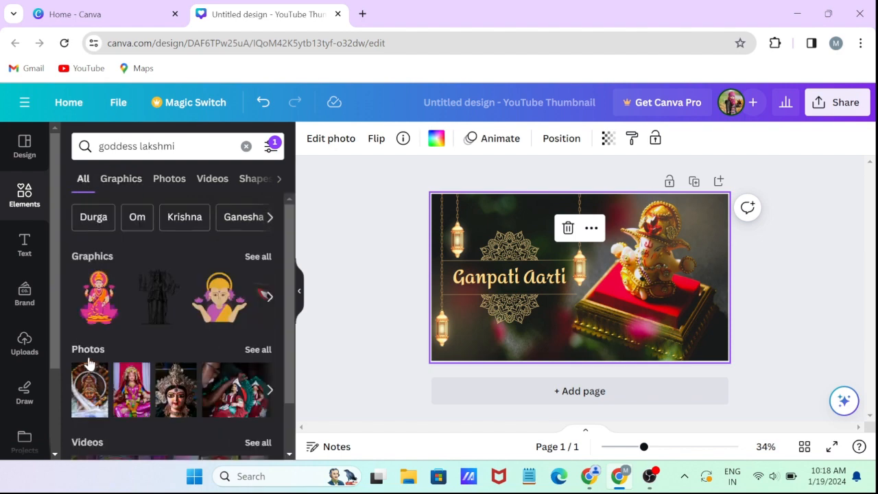
{"action": "left_click", "coordinate": [258, 350]}
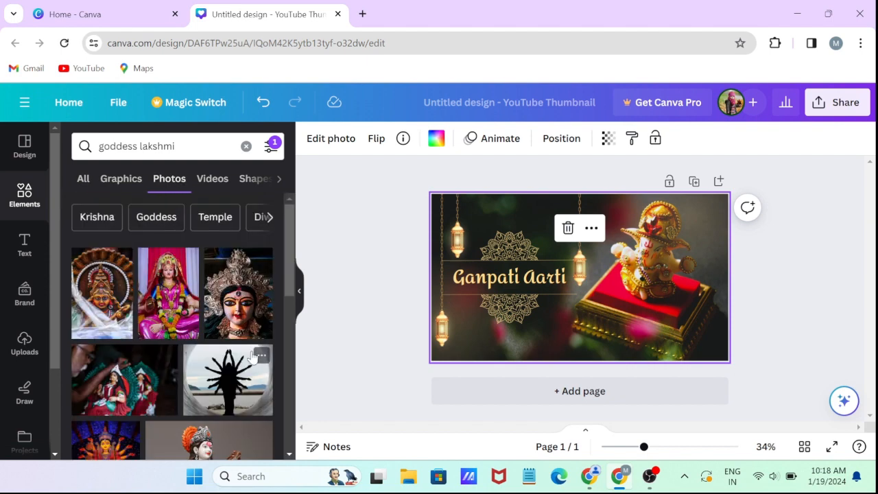
{"action": "left_click_drag", "start_coordinate": [237, 309], "coordinate": [556, 235]}
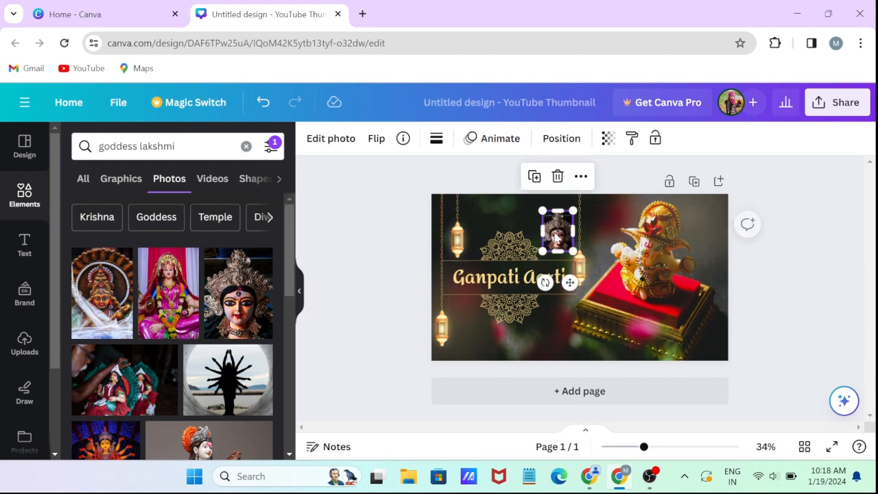
Start Magic Edit on the goddess photo and brush over the crown with brush size 20.
{"action": "left_click", "coordinate": [337, 141]}
{"action": "left_click", "coordinate": [337, 141]}
{"action": "left_click", "coordinate": [336, 140]}
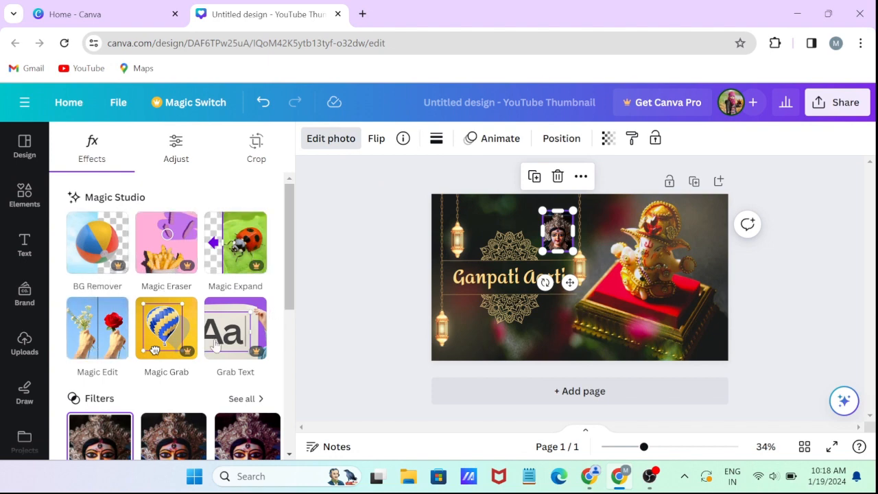
{"action": "left_click", "coordinate": [107, 344]}
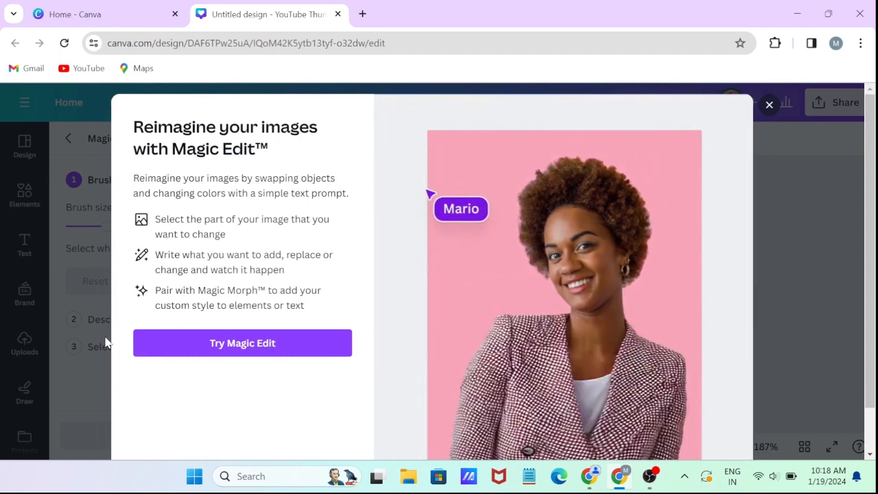
{"action": "left_click", "coordinate": [210, 343]}
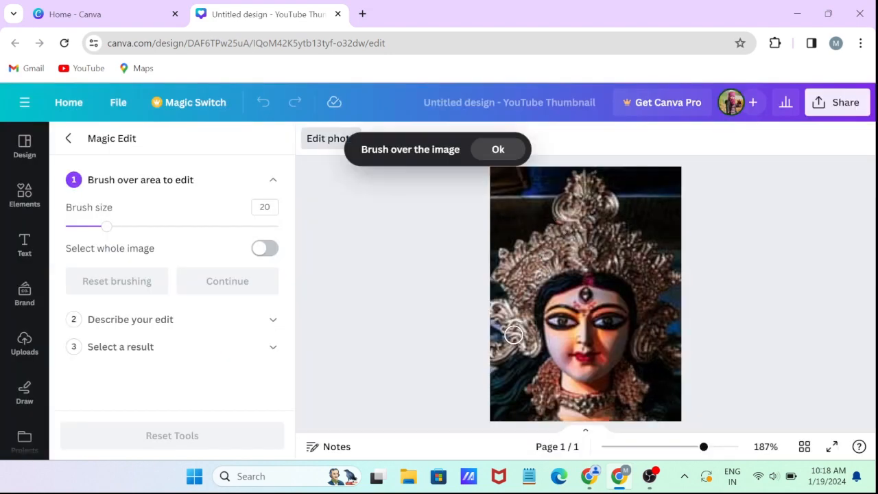
{"action": "mouse_move", "coordinate": [514, 334]}
{"action": "left_mouse_down"}
{"action": "mouse_move", "coordinate": [532, 226]}
{"action": "mouse_move", "coordinate": [559, 196]}
{"action": "mouse_move", "coordinate": [535, 278]}
{"action": "mouse_move", "coordinate": [536, 250]}
{"action": "mouse_move", "coordinate": [521, 253]}
{"action": "mouse_move", "coordinate": [509, 287]}
{"action": "mouse_move", "coordinate": [496, 271]}
{"action": "mouse_move", "coordinate": [503, 307]}
{"action": "mouse_move", "coordinate": [526, 335]}
{"action": "mouse_move", "coordinate": [580, 190]}
{"action": "mouse_move", "coordinate": [564, 219]}
{"action": "mouse_move", "coordinate": [582, 224]}
{"action": "mouse_move", "coordinate": [558, 243]}
{"action": "mouse_move", "coordinate": [605, 240]}
{"action": "mouse_move", "coordinate": [548, 270]}
{"action": "mouse_move", "coordinate": [597, 245]}
{"action": "mouse_move", "coordinate": [634, 257]}
{"action": "mouse_move", "coordinate": [658, 303]}
{"action": "mouse_move", "coordinate": [599, 246]}
{"action": "mouse_move", "coordinate": [636, 253]}
{"action": "mouse_move", "coordinate": [672, 276]}
{"action": "mouse_move", "coordinate": [578, 182]}
{"action": "mouse_move", "coordinate": [594, 180]}
{"action": "mouse_move", "coordinate": [616, 202]}
{"action": "left_mouse_up"}
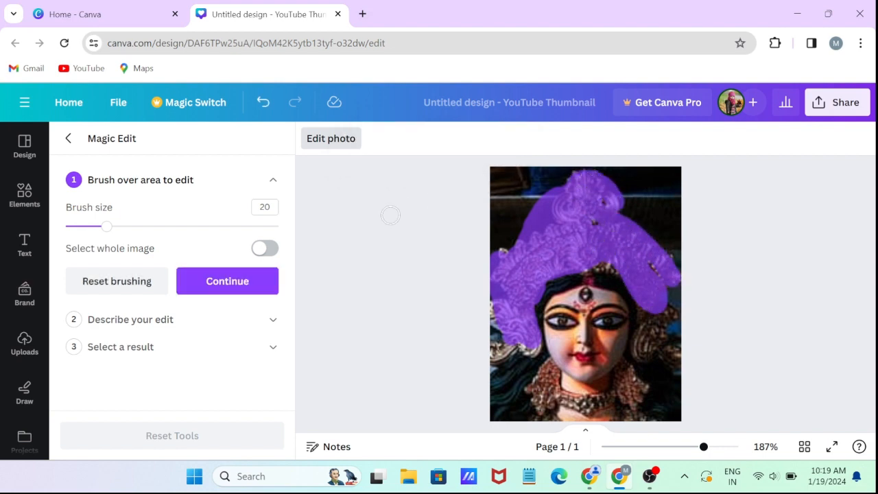
Describe the edit of the brushed area as "simple crown" and generate the results.
{"action": "left_click", "coordinate": [225, 291]}
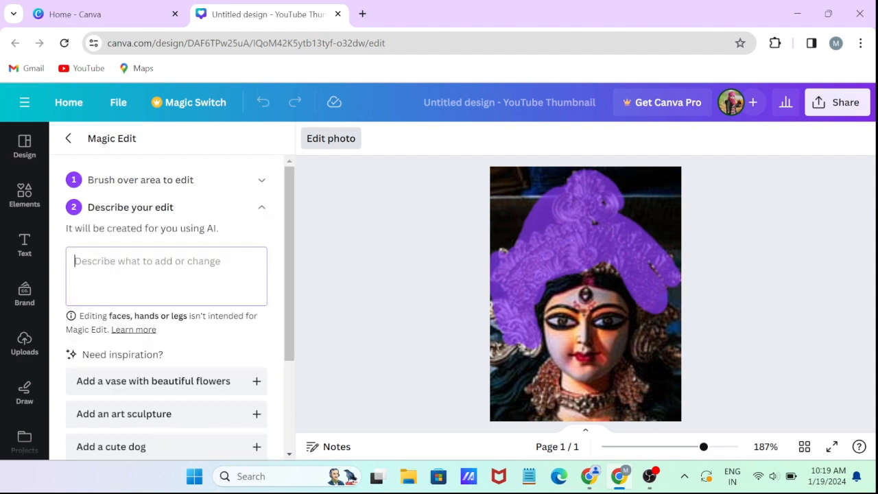
{"action": "type", "text": "simple crown"}
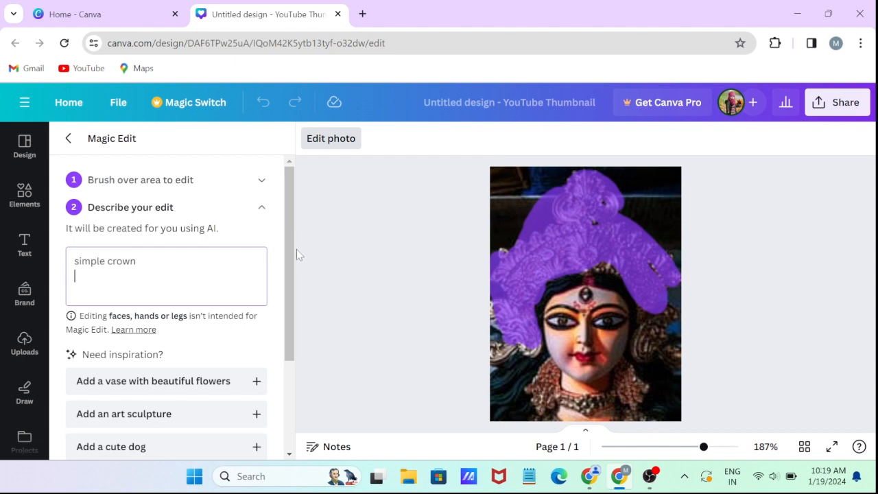
{"action": "scroll", "coordinate": [284, 295], "scroll_direction": "down", "scroll_amount": 2}
{"action": "left_click", "coordinate": [204, 362]}
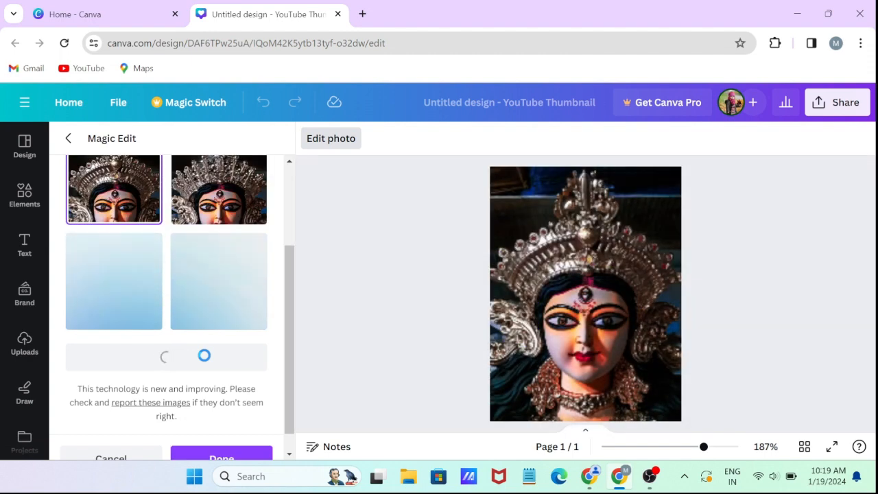
Keep the first generated crown, close Magic Edit and move the goddess photo up to the thumbnail's upper edge.
{"action": "left_click", "coordinate": [204, 197]}
{"action": "left_click", "coordinate": [134, 211]}
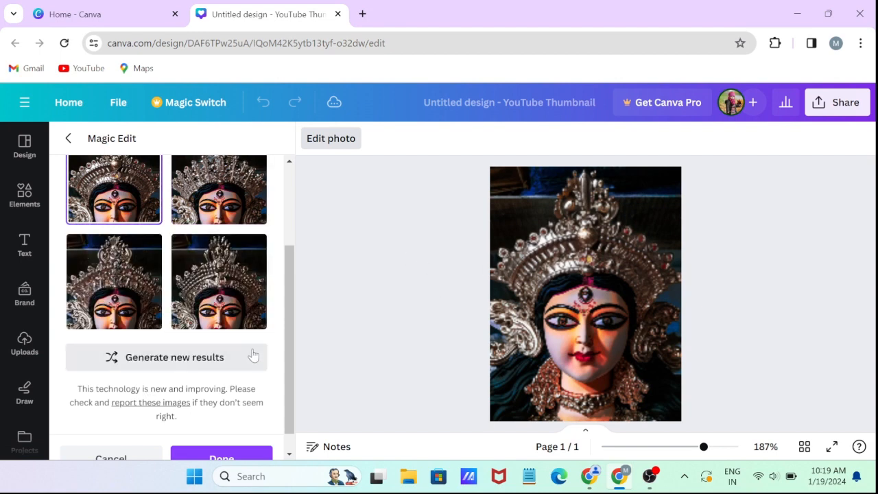
{"action": "left_click", "coordinate": [112, 457]}
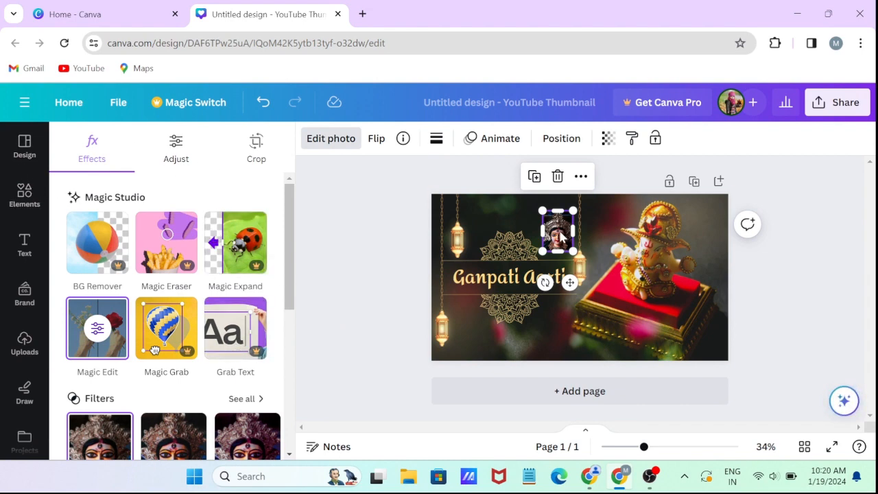
{"action": "left_click_drag", "start_coordinate": [562, 235], "coordinate": [567, 217]}
Add a heading with the couple's names joined by "WEDS", and widen its text box so the words wrap onto two lines.
{"action": "left_click", "coordinate": [24, 247]}
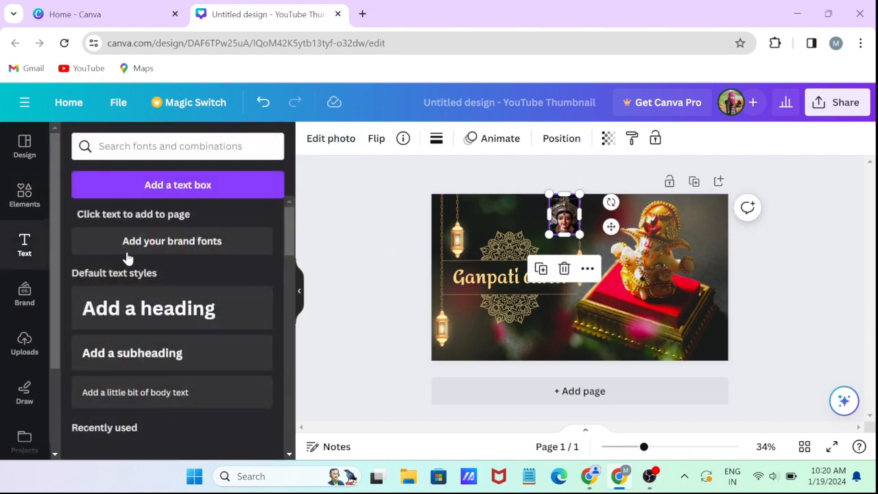
{"action": "left_click", "coordinate": [179, 324]}
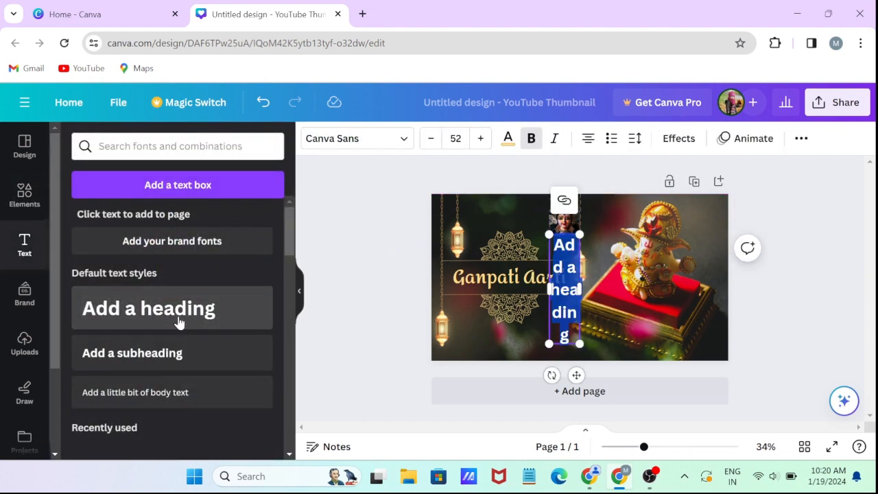
{"action": "type", "text": "RAM"}
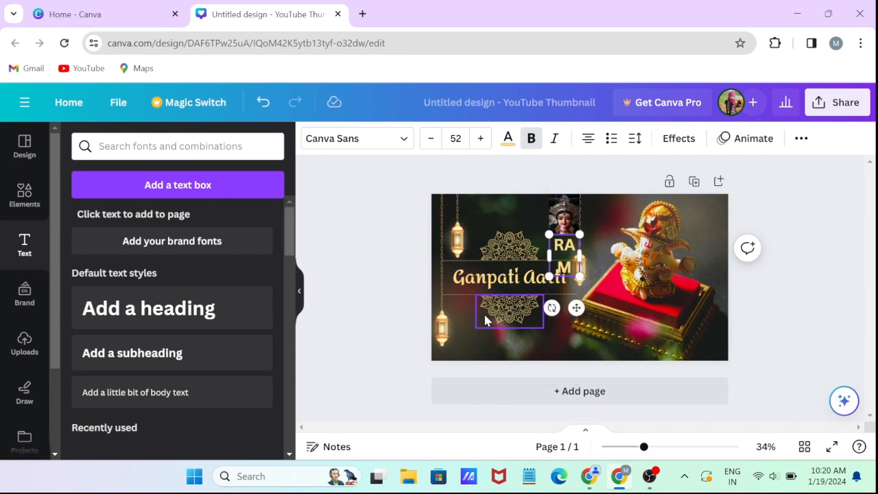
{"action": "type", "text": " WEDS"}
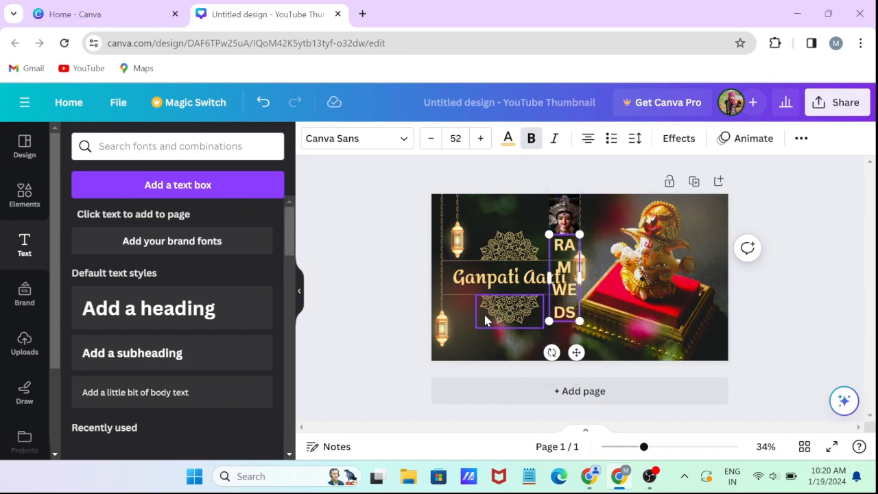
{"action": "type", "text": " SIRI"}
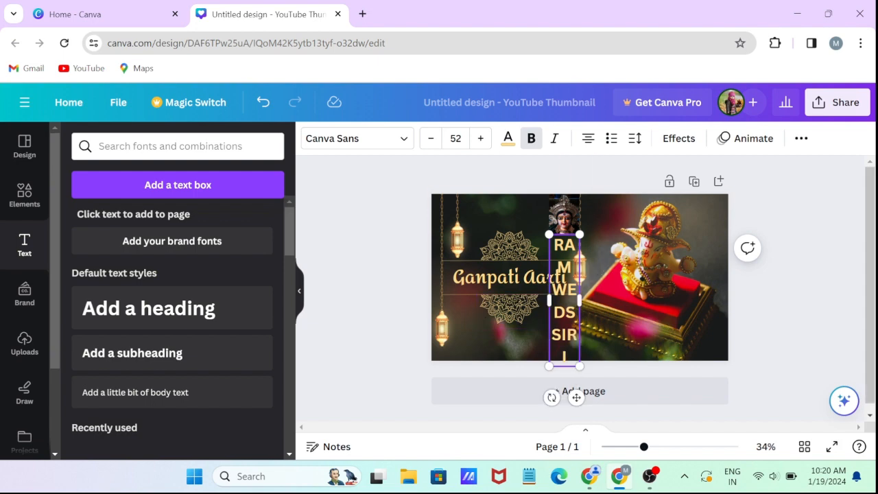
{"action": "mouse_move", "coordinate": [578, 233]}
{"action": "left_mouse_down"}
{"action": "mouse_move", "coordinate": [597, 220]}
{"action": "mouse_move", "coordinate": [583, 232]}
{"action": "left_mouse_up"}
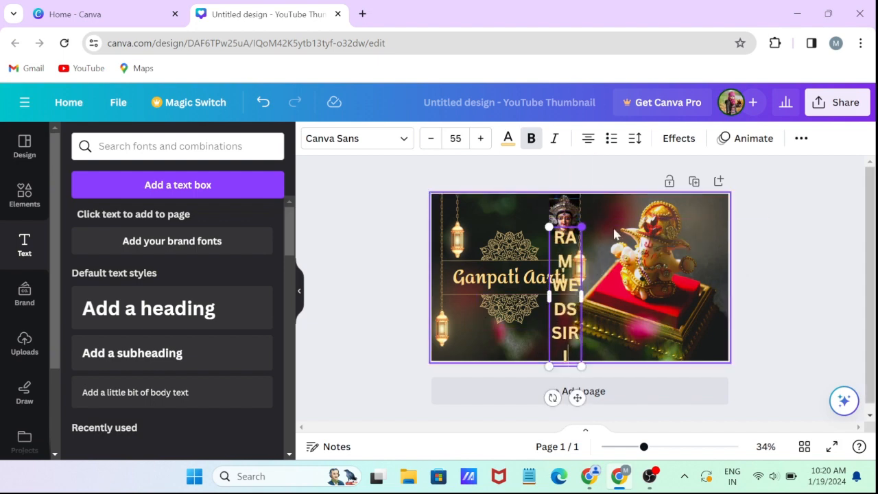
{"action": "left_click_drag", "start_coordinate": [582, 297], "coordinate": [676, 273]}
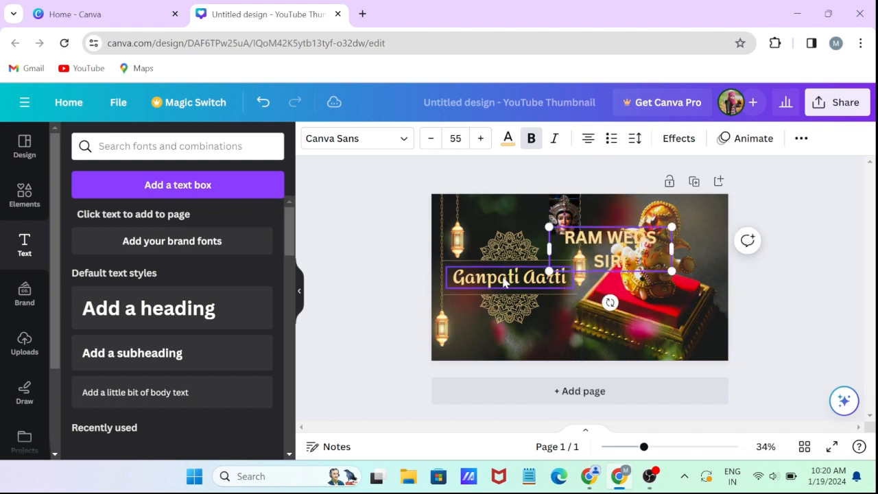
Delete the Ganpati Aarti title, put the couple's heading in its place between the ornaments and shrink it to about size 49.
{"action": "left_click", "coordinate": [542, 277]}
{"action": "left_click", "coordinate": [558, 231]}
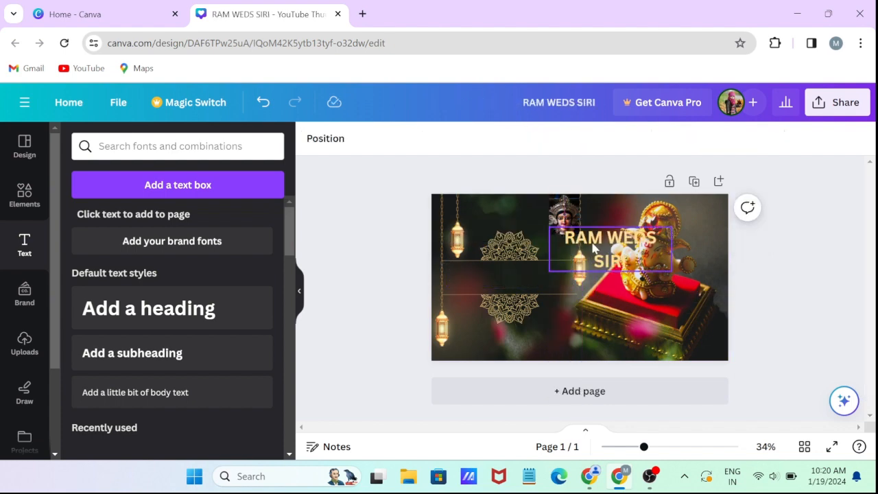
{"action": "left_click_drag", "start_coordinate": [594, 248], "coordinate": [492, 276]}
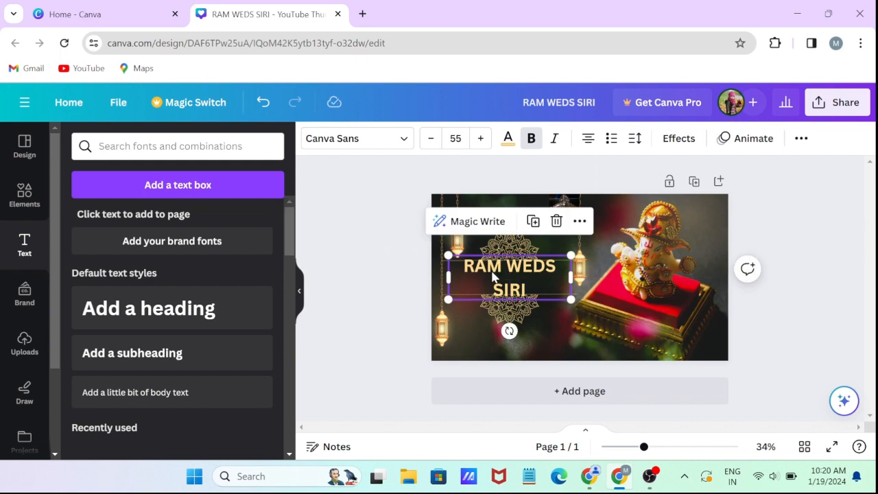
{"action": "left_click_drag", "start_coordinate": [447, 301], "coordinate": [494, 277]}
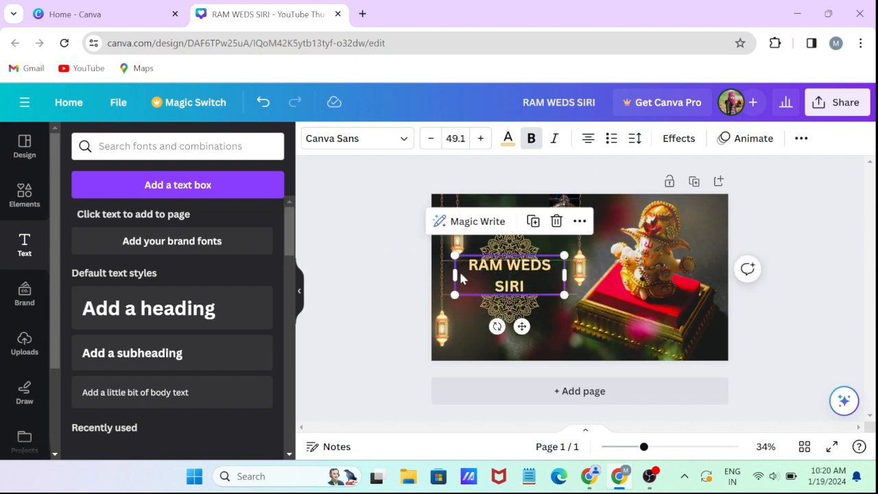
Search the fonts for ROBOTO and set the couple's heading in Roboto Slab.
{"action": "left_click", "coordinate": [404, 140]}
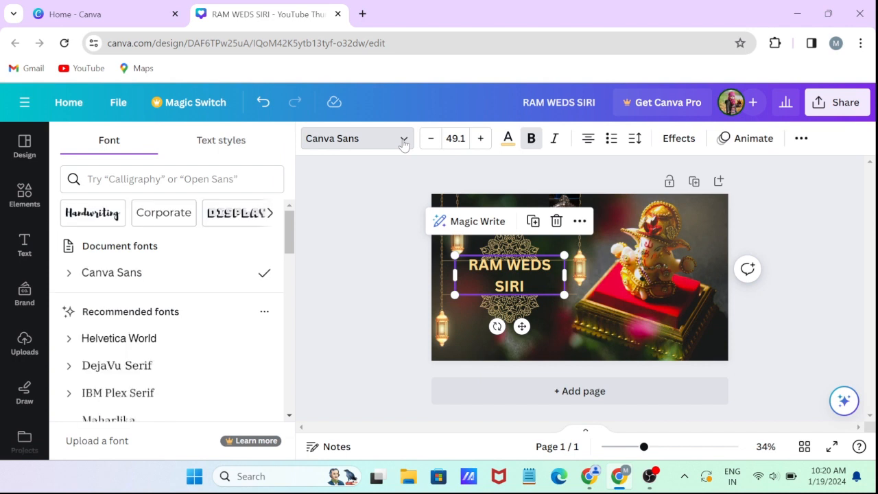
{"action": "left_click", "coordinate": [104, 338]}
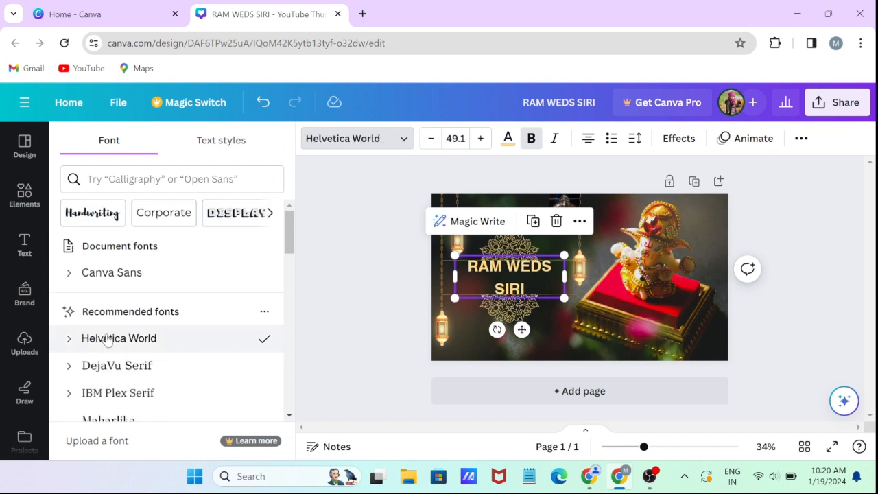
{"action": "left_click", "coordinate": [171, 179]}
{"action": "type", "text": "R"}
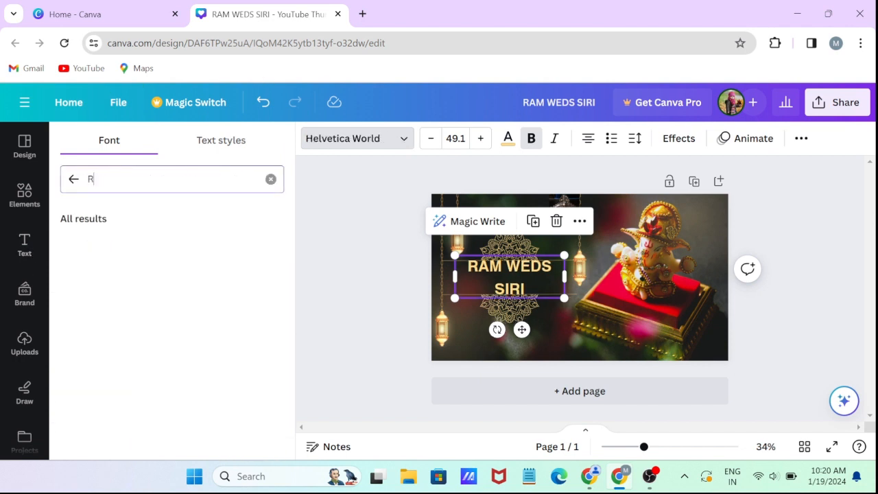
{"action": "type", "text": "OBOTO"}
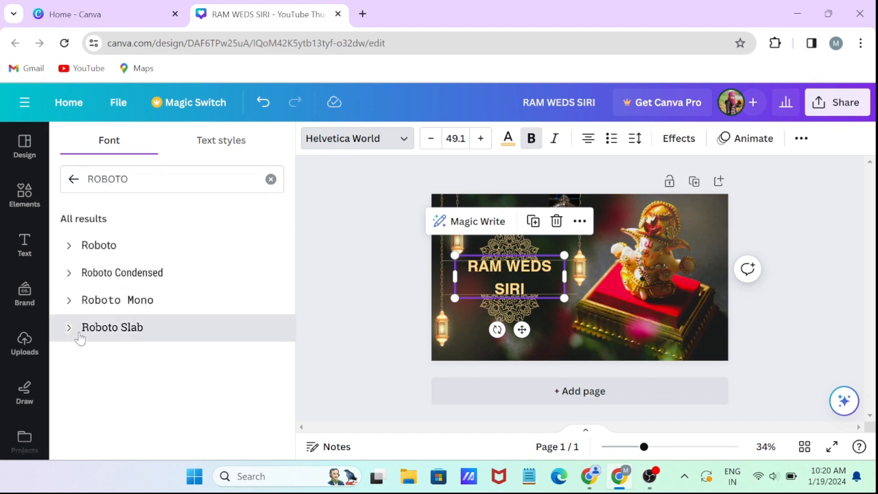
{"action": "left_click", "coordinate": [79, 332]}
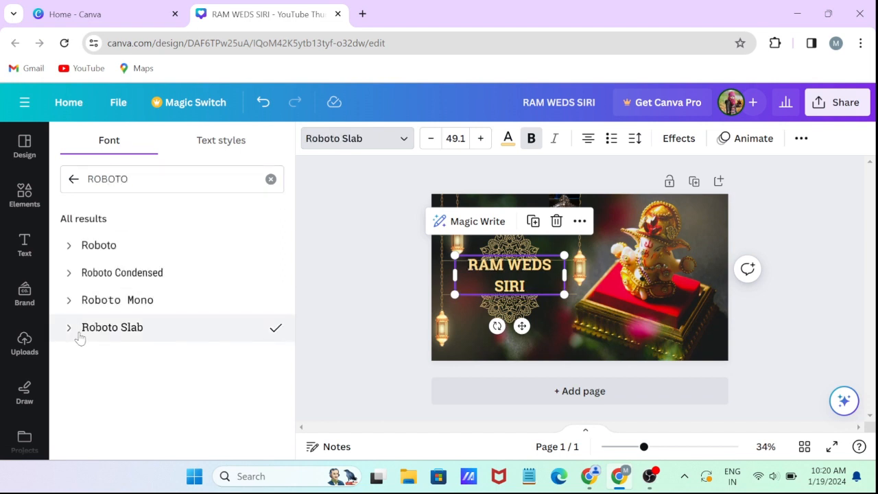
Reduce the couple's heading to font size 42.1 and centre it between the two thin gold lines.
{"action": "left_click", "coordinate": [431, 139]}
{"action": "left_click", "coordinate": [430, 139]}
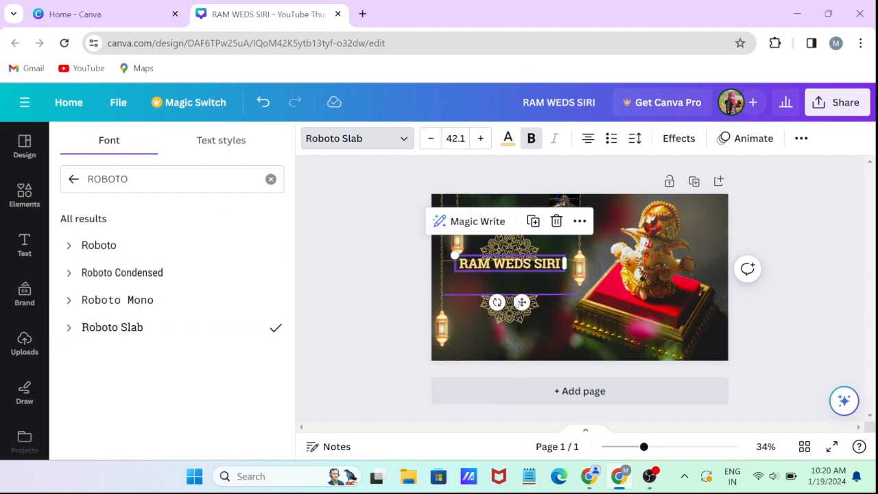
{"action": "left_click_drag", "start_coordinate": [522, 302], "coordinate": [517, 311]}
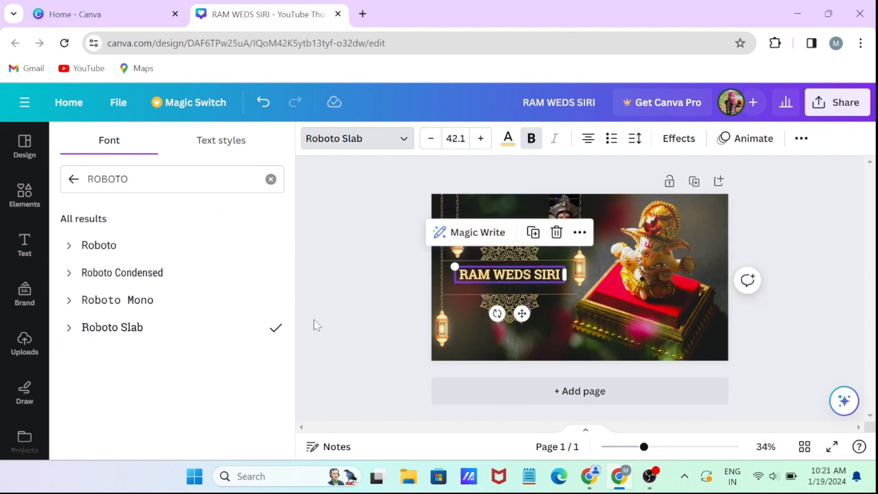
Colour the couple's heading bright red from the default solid colors and nudge it slightly down between the gold lines.
{"action": "left_click", "coordinate": [508, 139]}
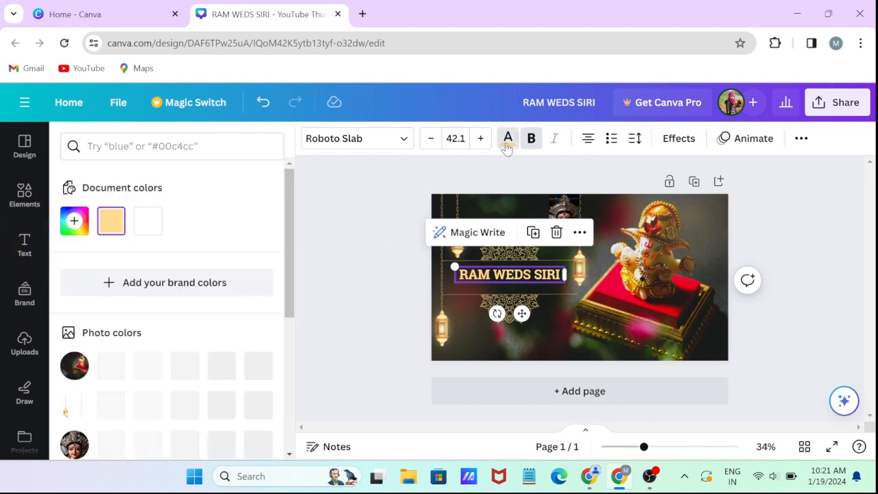
{"action": "left_click_drag", "start_coordinate": [288, 229], "coordinate": [276, 398]}
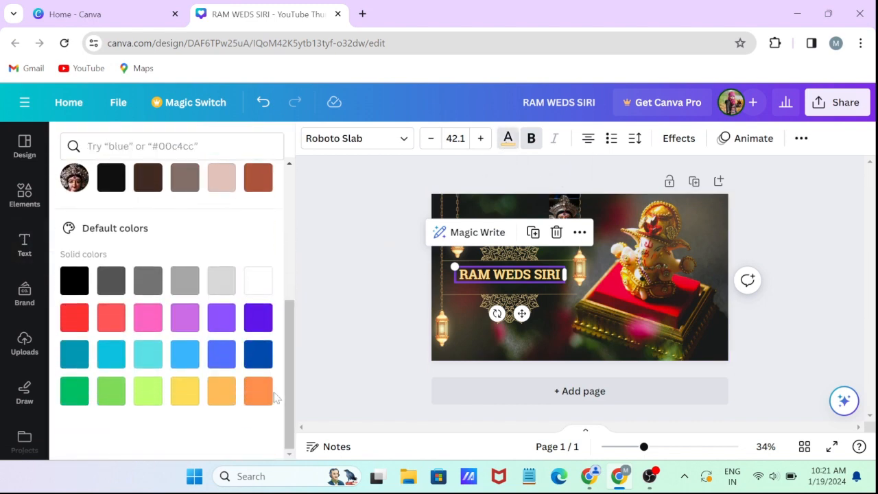
{"action": "left_click", "coordinate": [74, 319]}
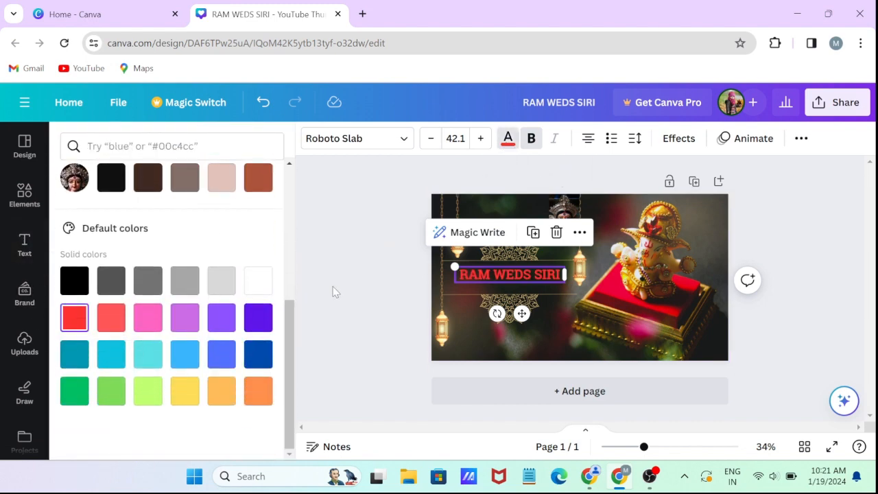
{"action": "key", "text": "Escape"}
{"action": "key", "text": "Escape"}
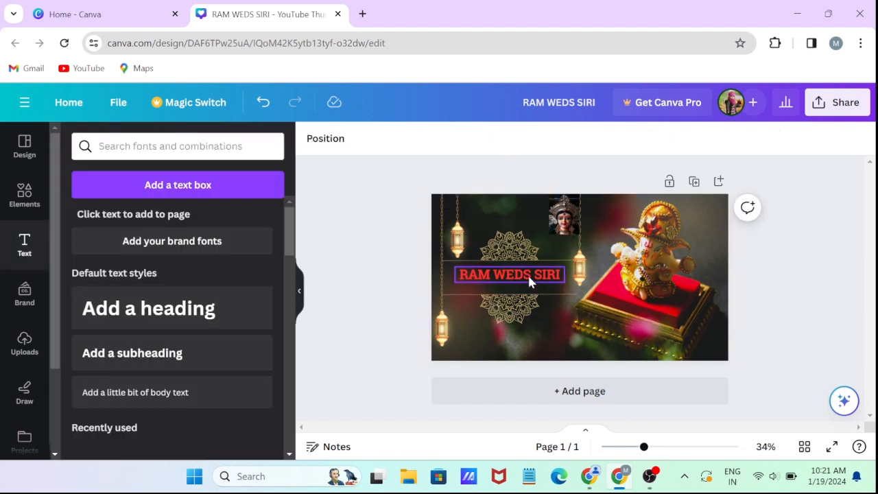
{"action": "left_click_drag", "start_coordinate": [529, 280], "coordinate": [529, 276]}
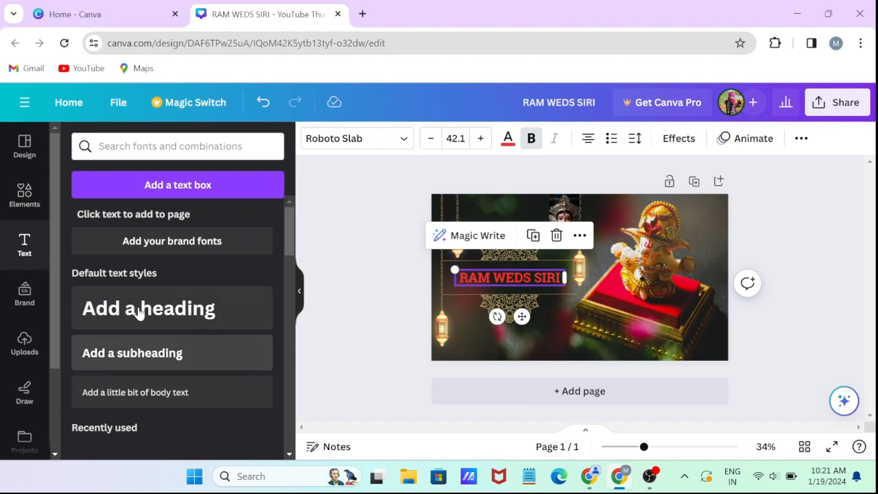
Add a text box below the couple's heading reading "starts 8:00AM".
{"action": "left_click", "coordinate": [175, 182]}
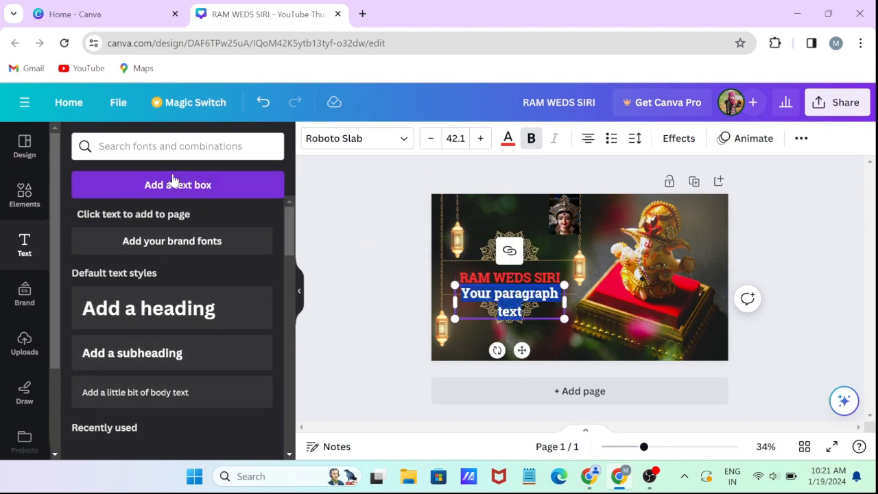
{"action": "type", "text": "starts 8:00"}
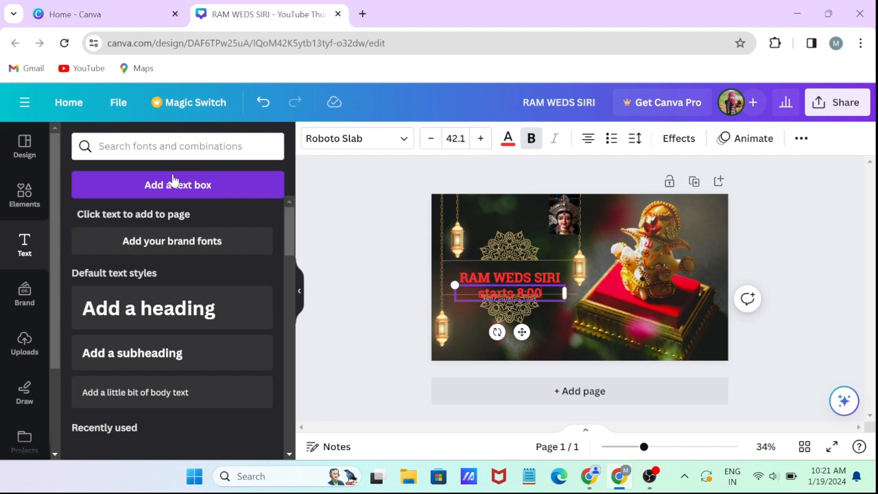
{"action": "type", "text": "M"}
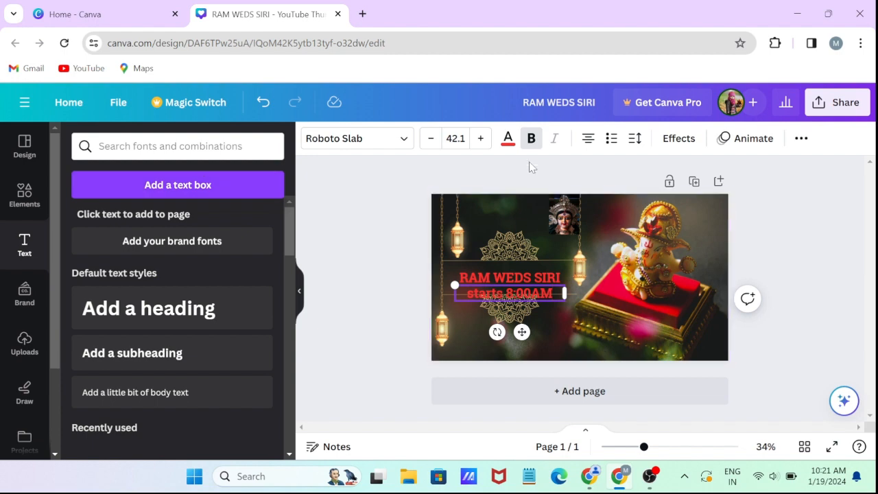
Colour the "starts 8:00AM" text with the document color #ffdc8e and move it below the lower mandala ornament.
{"action": "key", "text": "ctrl+a"}
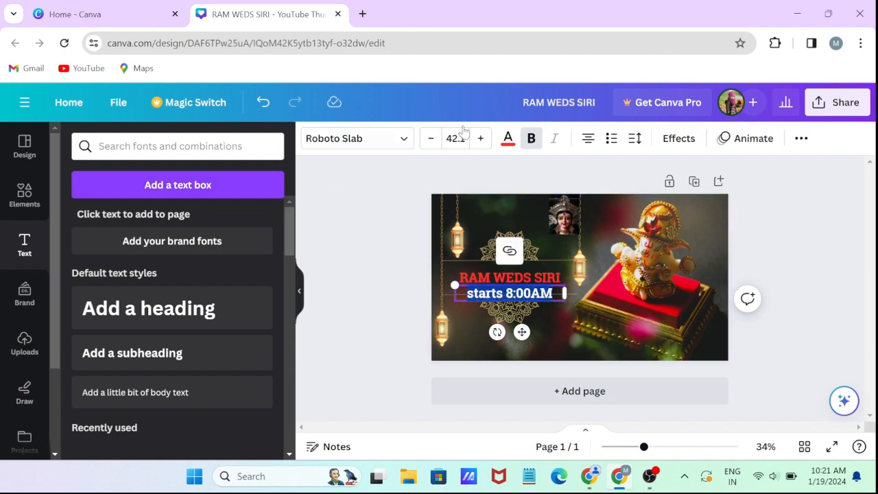
{"action": "left_click", "coordinate": [507, 140]}
{"action": "left_click", "coordinate": [147, 220]}
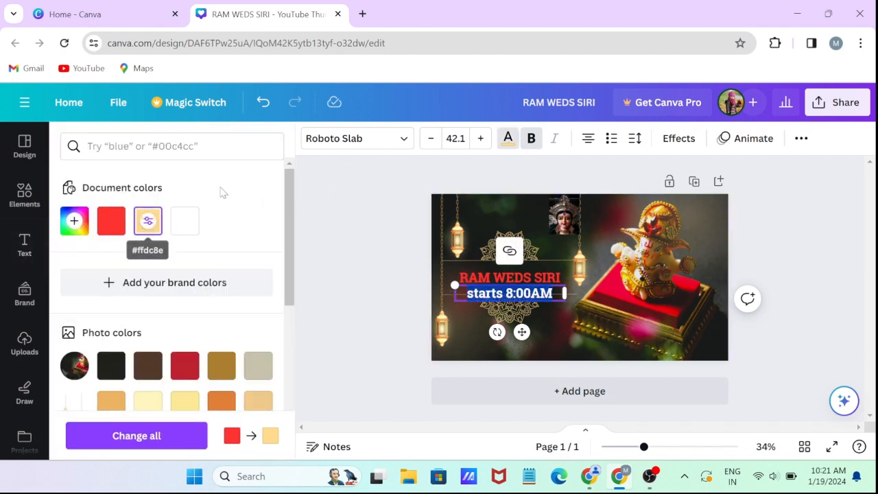
{"action": "key", "text": "Escape"}
{"action": "left_click", "coordinate": [382, 274]}
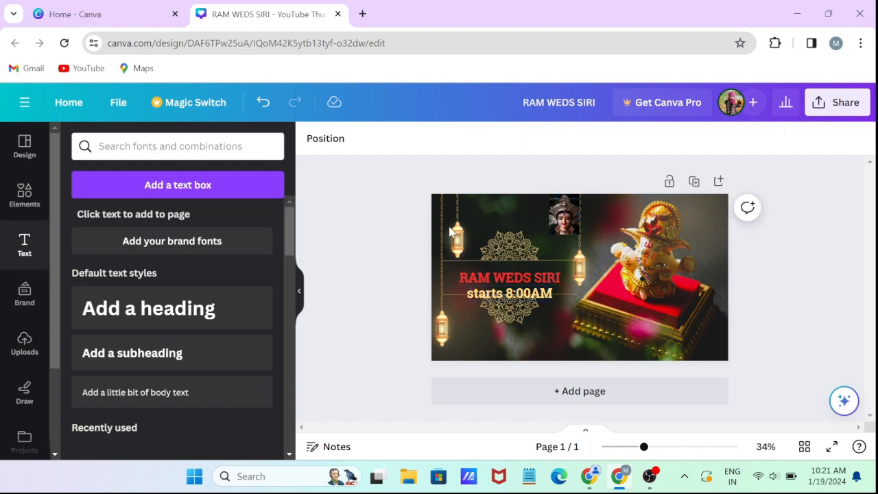
{"action": "left_click_drag", "start_coordinate": [550, 304], "coordinate": [547, 333]}
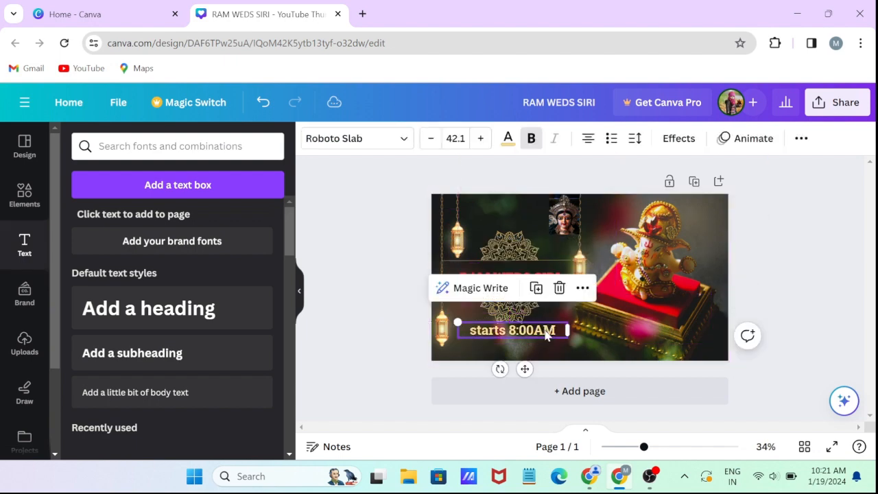
Apply the Pop text animation to the "starts 8:00AM" text.
{"action": "left_click", "coordinate": [748, 140]}
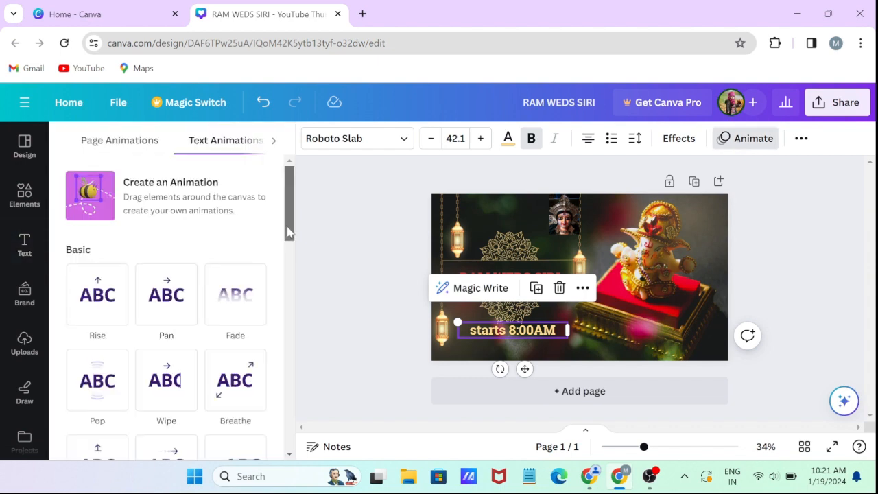
{"action": "left_click_drag", "start_coordinate": [288, 232], "coordinate": [289, 273]}
{"action": "left_click", "coordinate": [103, 221]}
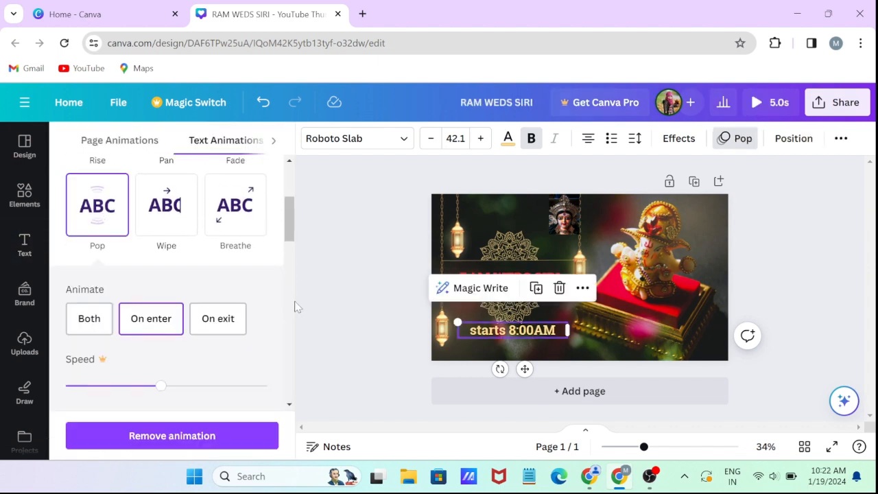
{"action": "key", "text": "Escape"}
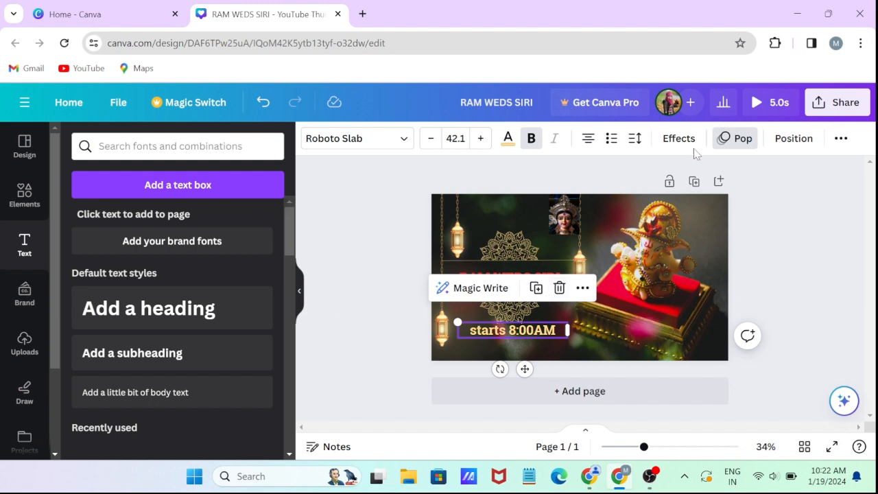
{"action": "left_click", "coordinate": [582, 288]}
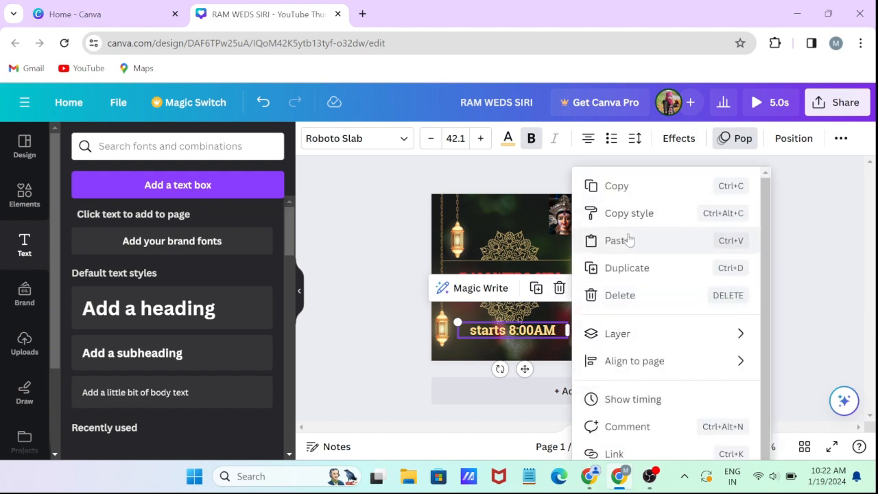
{"action": "mouse_move", "coordinate": [643, 342]}
{"action": "left_click", "coordinate": [373, 273]}
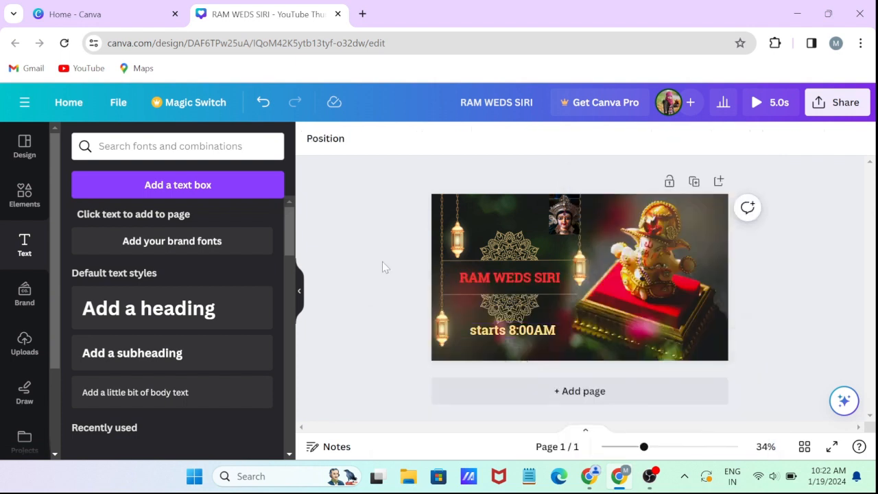
{"action": "left_click", "coordinate": [508, 250]}
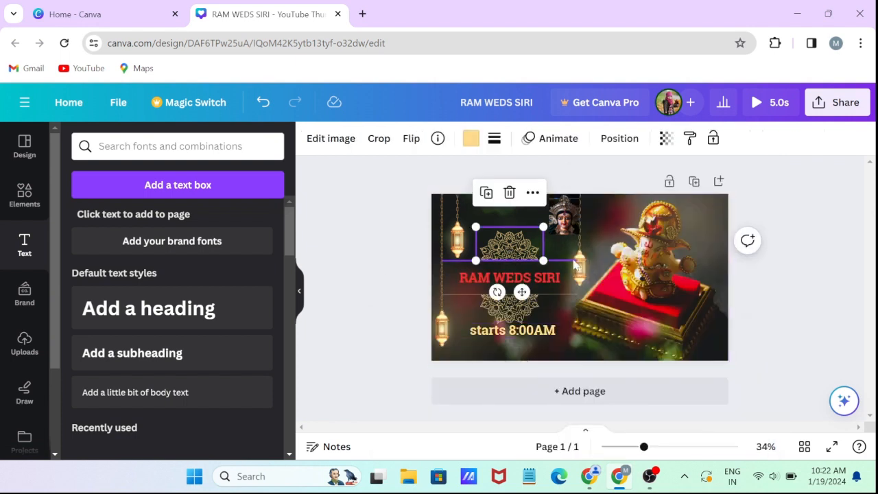
Try moving the right lantern left over the end of the couple's heading and bring it forward one layer.
{"action": "left_click_drag", "start_coordinate": [577, 266], "coordinate": [546, 264]}
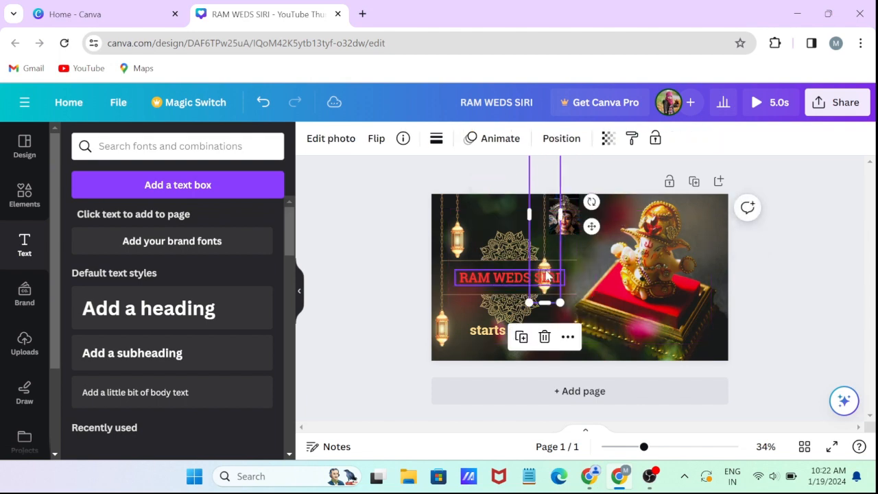
{"action": "left_click", "coordinate": [546, 267]}
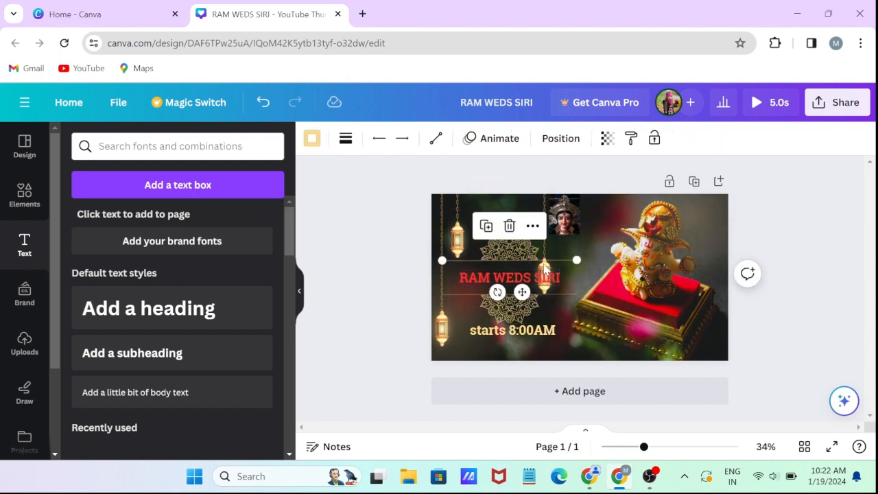
{"action": "left_click", "coordinate": [548, 248]}
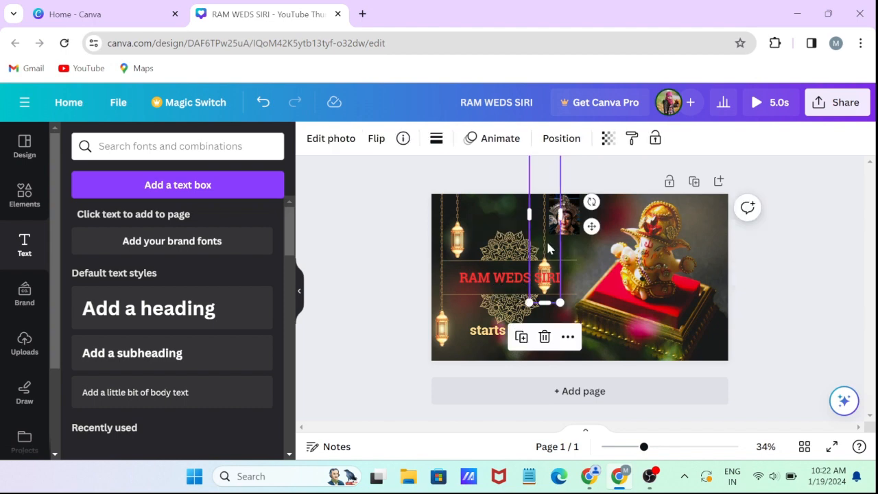
{"action": "left_click", "coordinate": [567, 337]}
{"action": "mouse_move", "coordinate": [635, 343]}
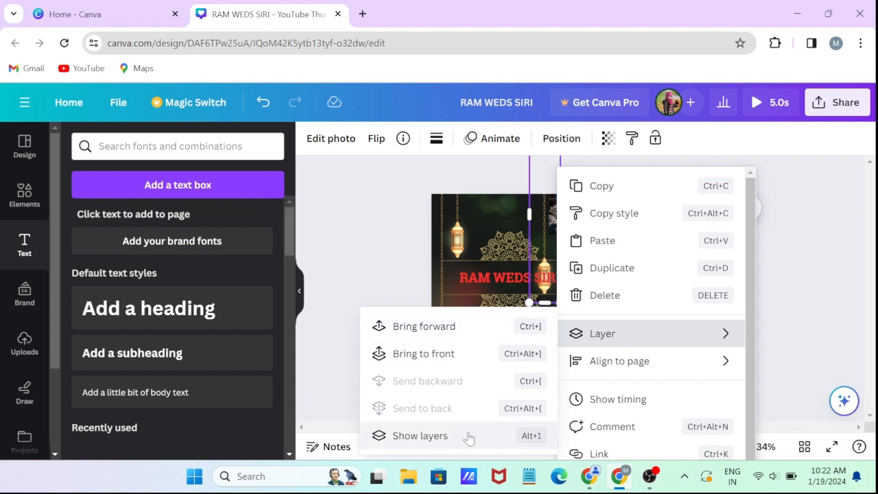
{"action": "left_click", "coordinate": [458, 332]}
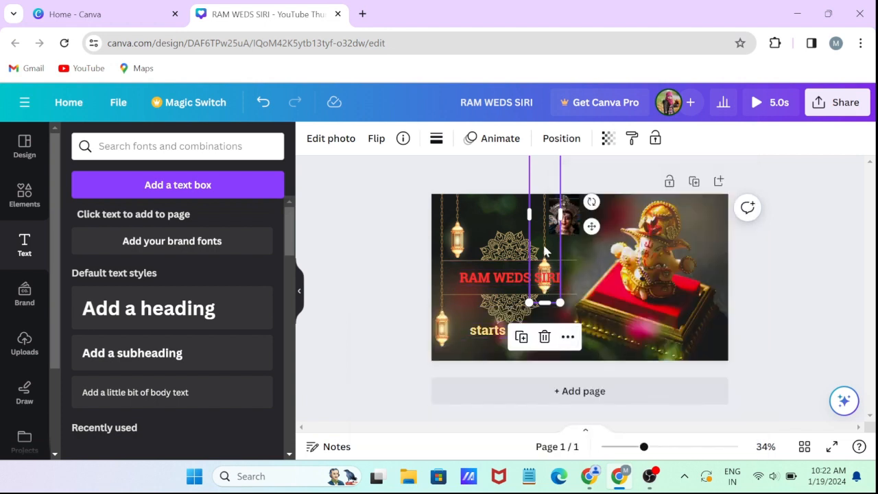
Send the right lantern backward one layer and move it back to the right of the couple's heading.
{"action": "left_click", "coordinate": [568, 337]}
{"action": "mouse_move", "coordinate": [582, 335]}
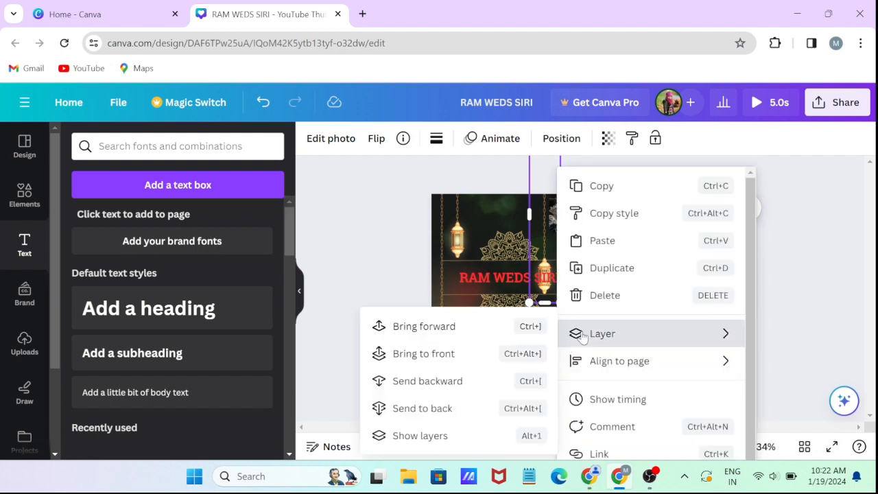
{"action": "left_click", "coordinate": [454, 376]}
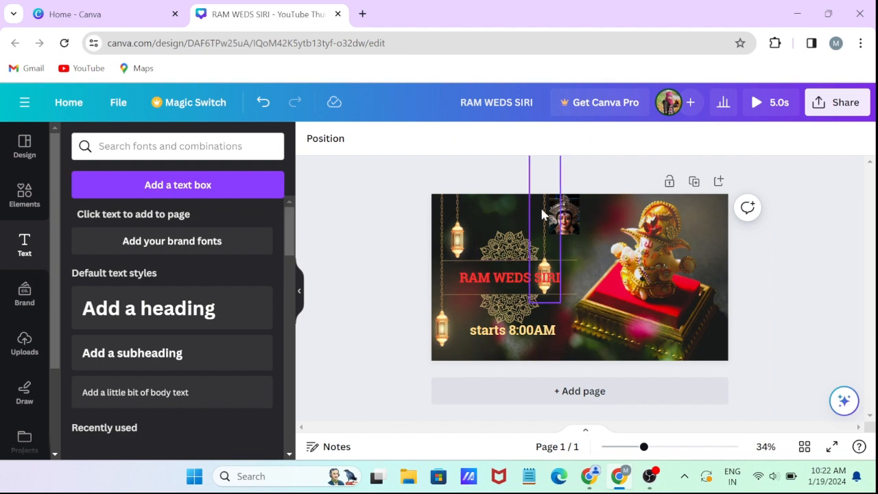
{"action": "left_click_drag", "start_coordinate": [547, 216], "coordinate": [582, 207]}
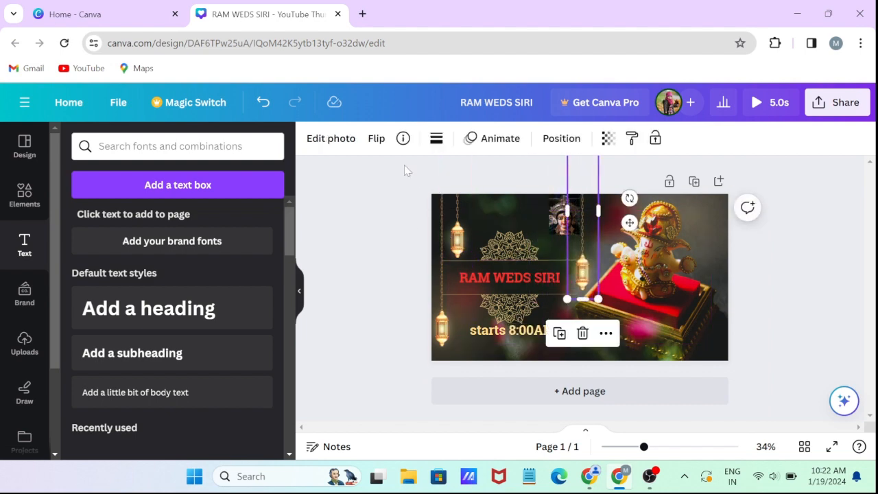
Search the elements for "indian wedding" and show all matching graphics.
{"action": "left_click", "coordinate": [24, 196]}
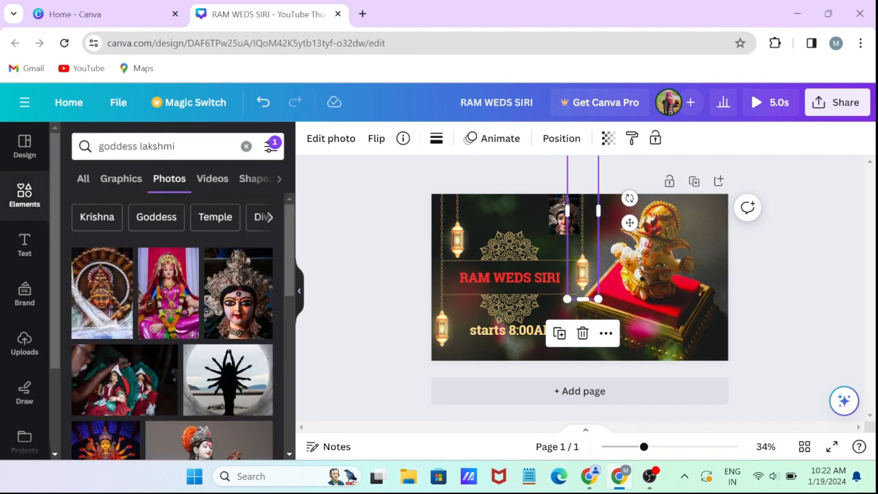
{"action": "left_click", "coordinate": [246, 146]}
{"action": "type", "text": "WE"}
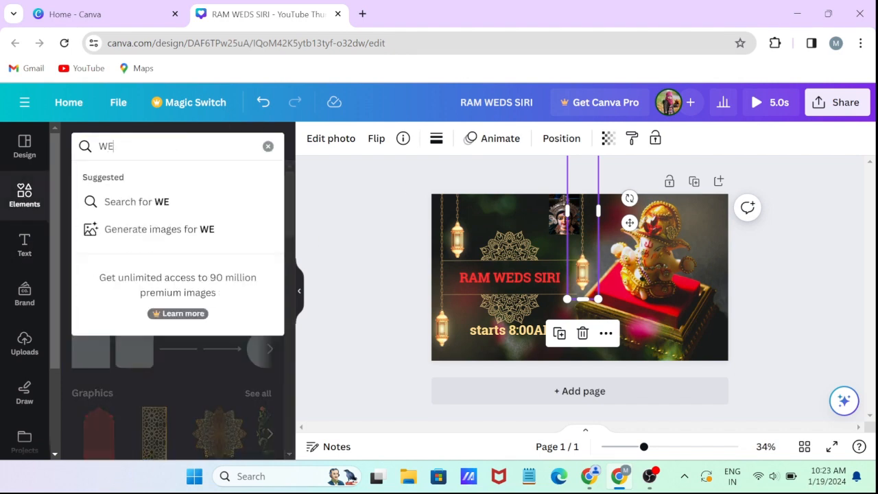
{"action": "type", "text": "DDING"}
{"action": "key", "text": "Return"}
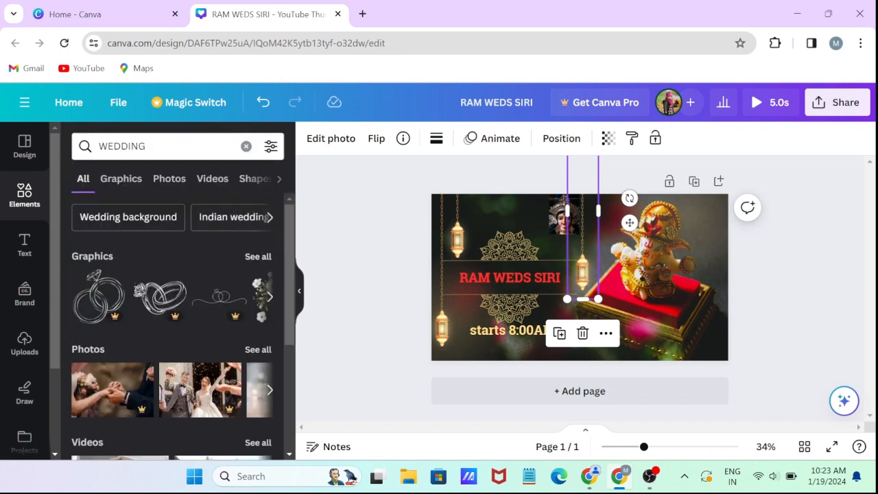
{"action": "left_click", "coordinate": [165, 146]}
{"action": "left_click", "coordinate": [147, 231]}
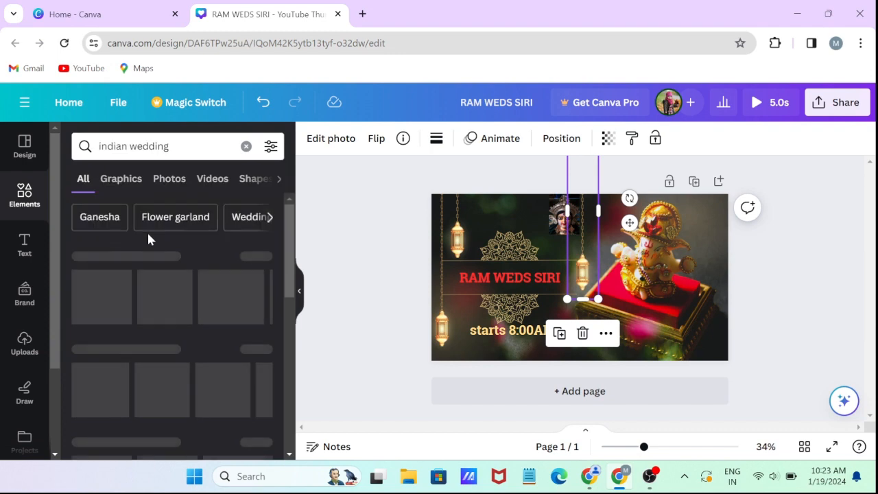
{"action": "left_click", "coordinate": [258, 258]}
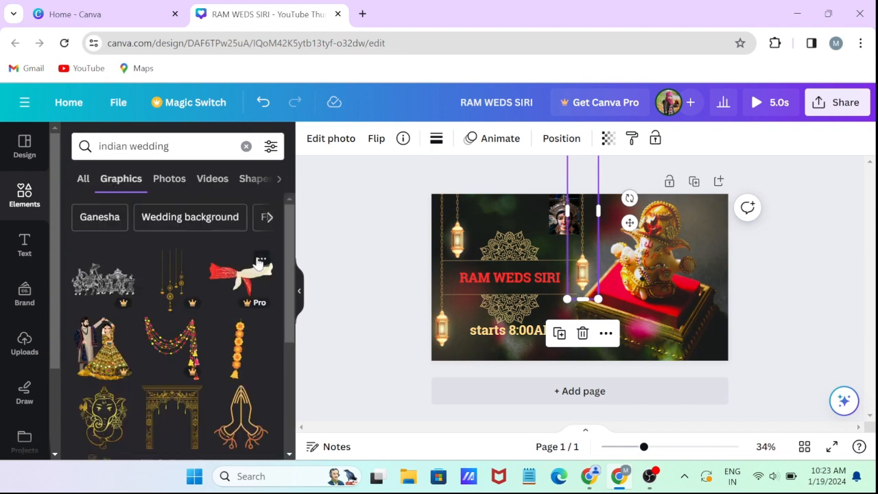
Add the gold praying-hands graphic to the upper-left area of the canvas, beside the upper mandala.
{"action": "left_click_drag", "start_coordinate": [267, 347], "coordinate": [425, 221]}
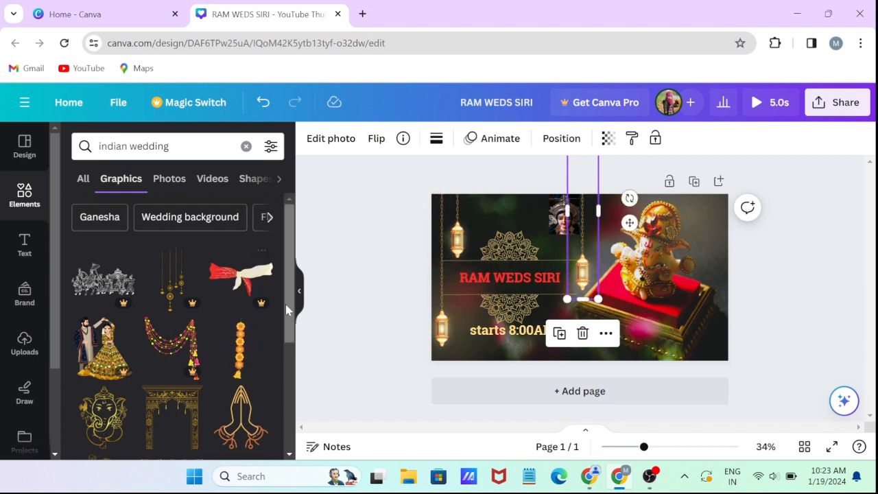
{"action": "left_click_drag", "start_coordinate": [287, 307], "coordinate": [288, 371]}
{"action": "left_click_drag", "start_coordinate": [240, 288], "coordinate": [468, 233]}
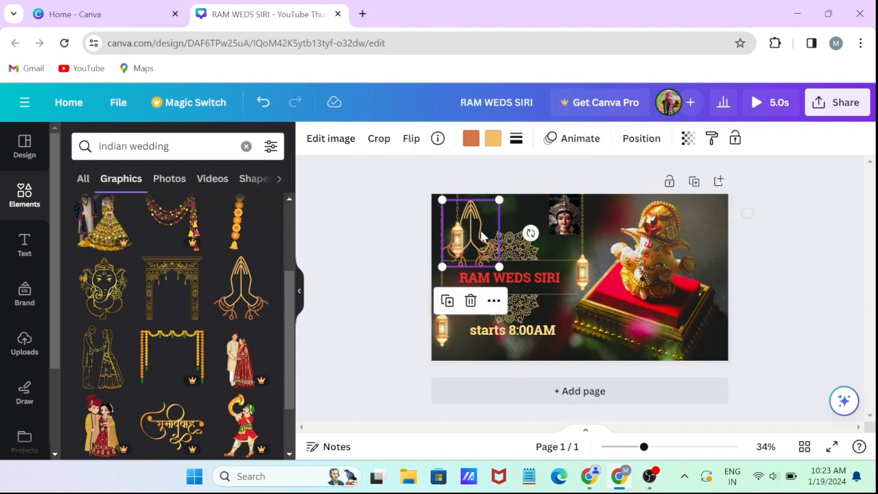
Delete the upper gold line and upper mandala, and move the praying-hands graphic into their place above the couple's heading.
{"action": "left_click", "coordinate": [520, 259]}
{"action": "left_click", "coordinate": [513, 240]}
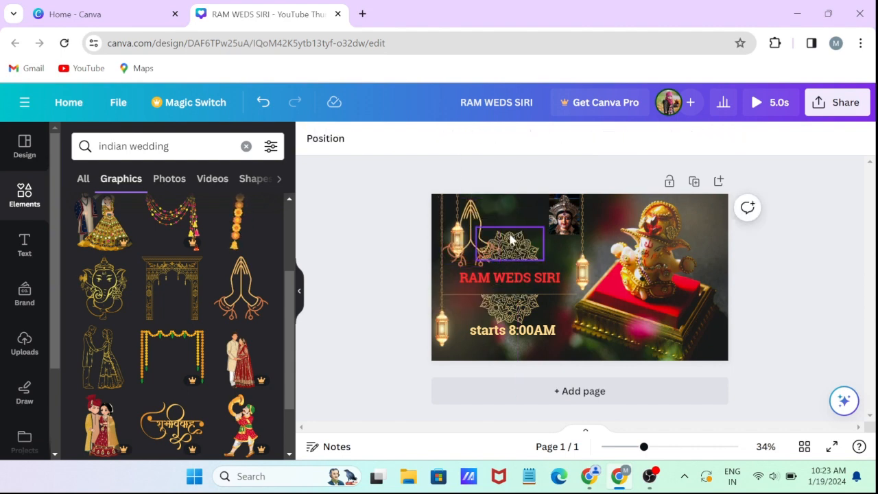
{"action": "left_click", "coordinate": [480, 233]}
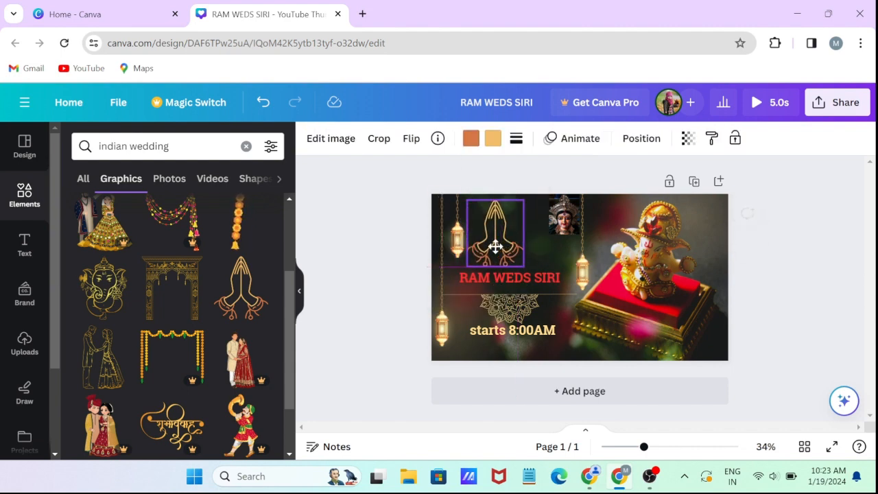
{"action": "left_click_drag", "start_coordinate": [481, 234], "coordinate": [515, 254]}
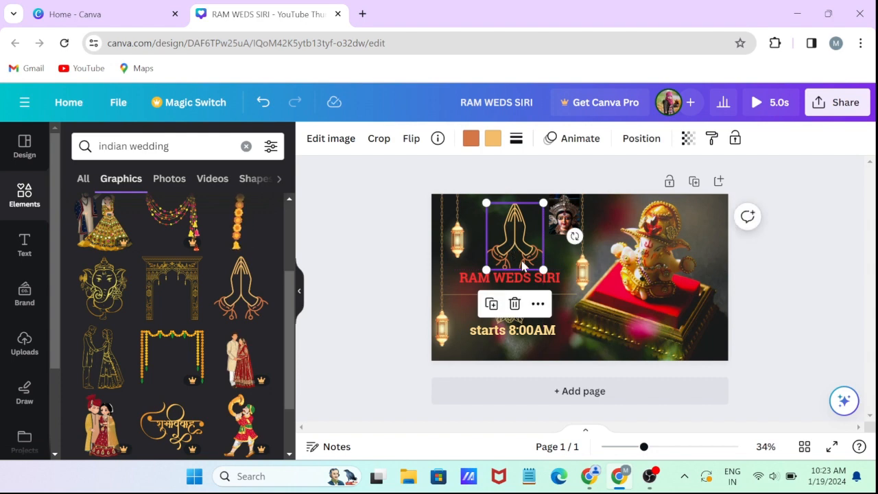
Send the praying-hands graphic backward one layer.
{"action": "left_click", "coordinate": [538, 303]}
{"action": "mouse_move", "coordinate": [577, 335]}
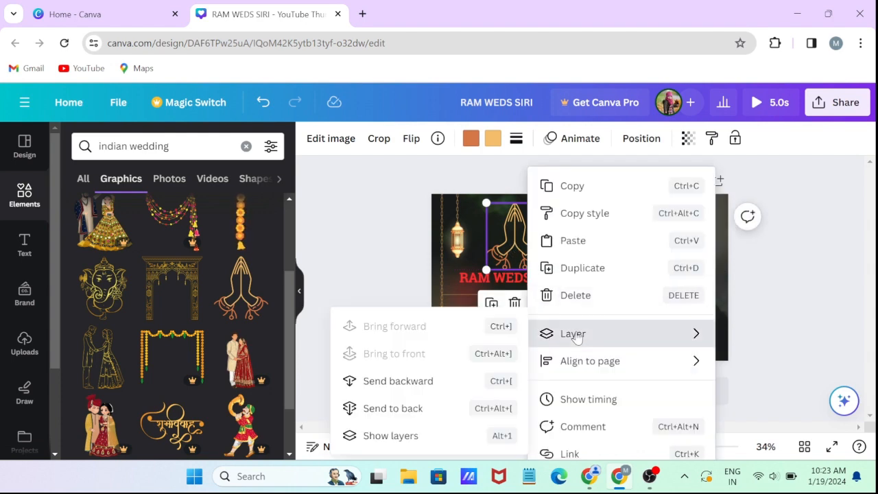
{"action": "left_click", "coordinate": [417, 378]}
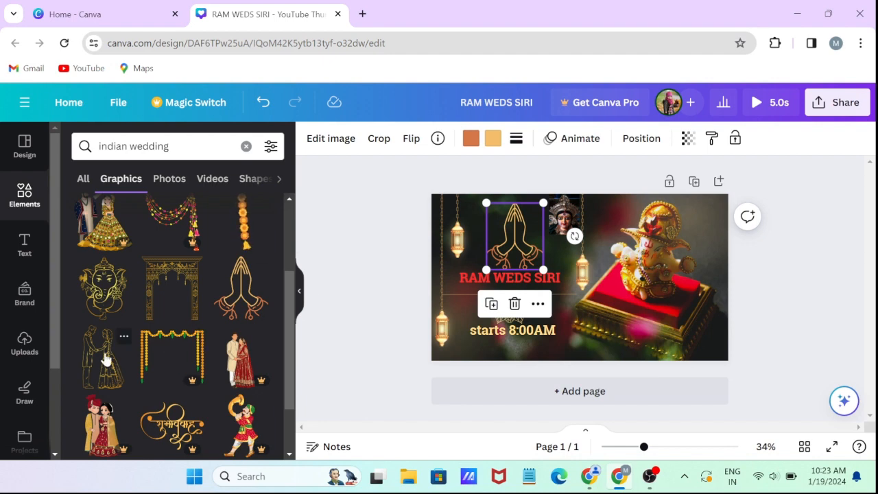
Add the gold line-art couple graphic, scaled down, at the start of the heading and send it backward one layer.
{"action": "left_click_drag", "start_coordinate": [105, 359], "coordinate": [470, 290]}
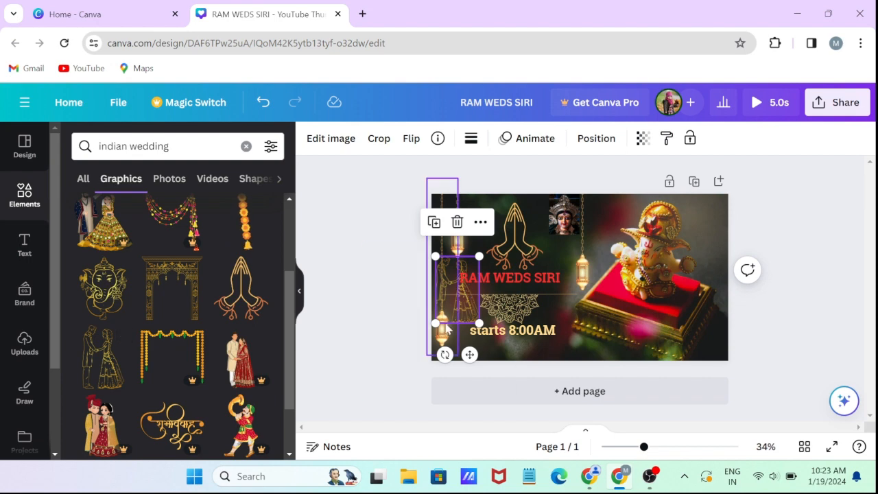
{"action": "left_click_drag", "start_coordinate": [435, 321], "coordinate": [448, 303]}
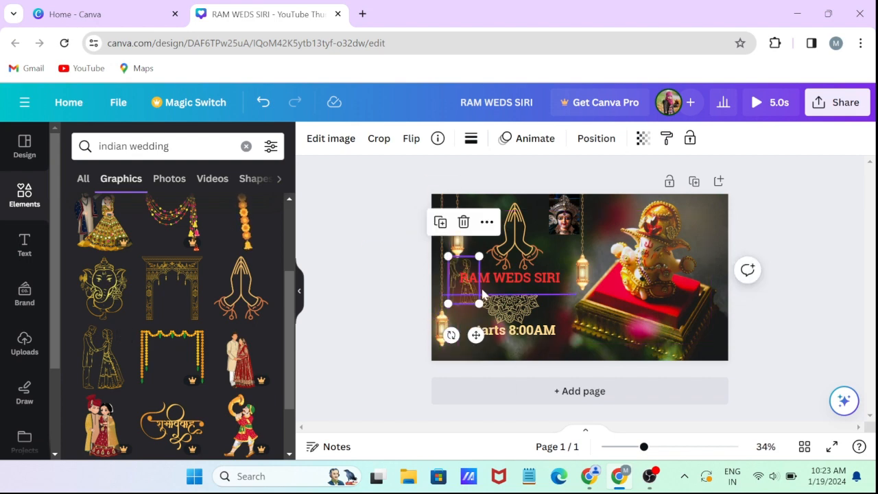
{"action": "left_click", "coordinate": [487, 222]}
{"action": "mouse_move", "coordinate": [523, 335]}
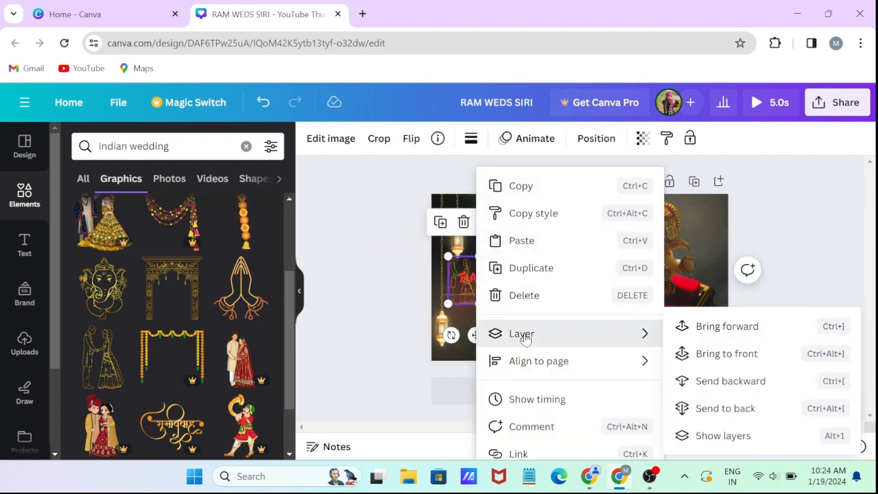
{"action": "left_click", "coordinate": [721, 382]}
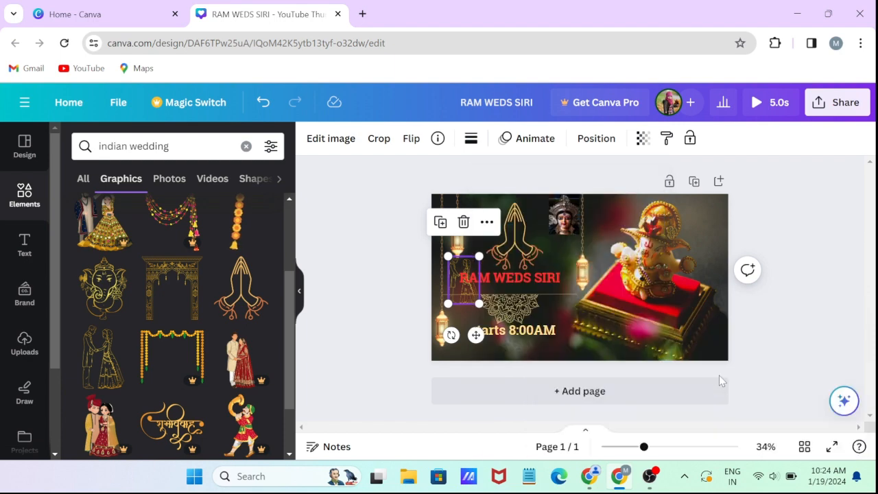
{"action": "left_click", "coordinate": [357, 350]}
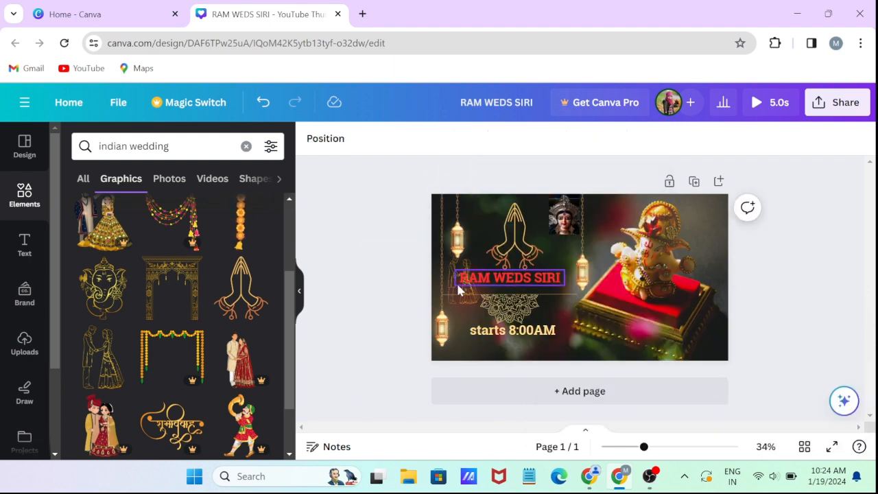
Move the couple's heading slightly right and down beside the couple graphic, and reduce its font size to 43.9.
{"action": "mouse_move", "coordinate": [460, 291]}
{"action": "left_mouse_down"}
{"action": "mouse_move", "coordinate": [476, 247]}
{"action": "mouse_move", "coordinate": [484, 259]}
{"action": "mouse_move", "coordinate": [472, 295]}
{"action": "mouse_move", "coordinate": [465, 292]}
{"action": "left_mouse_up"}
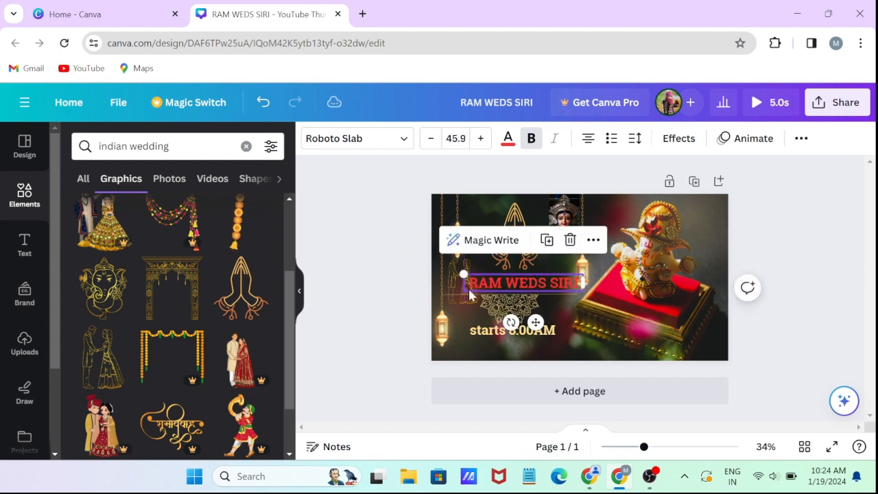
{"action": "left_click", "coordinate": [431, 140]}
{"action": "left_click", "coordinate": [431, 140]}
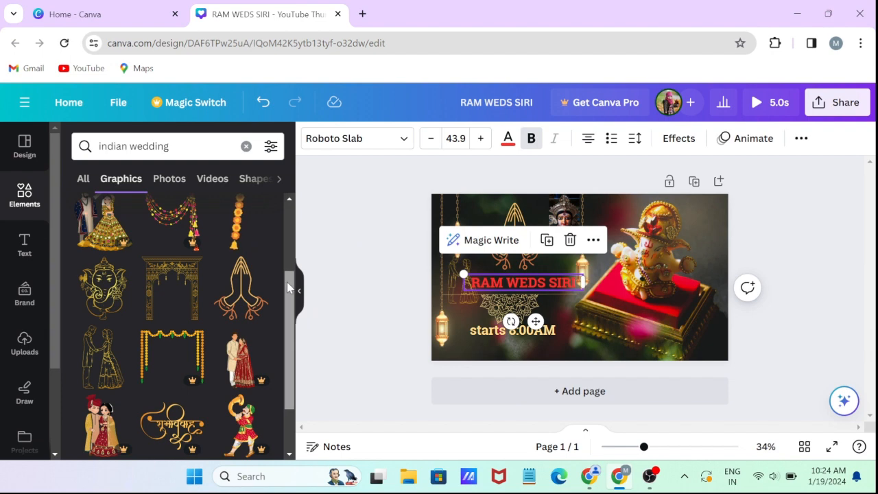
{"action": "left_click_drag", "start_coordinate": [287, 277], "coordinate": [288, 349]}
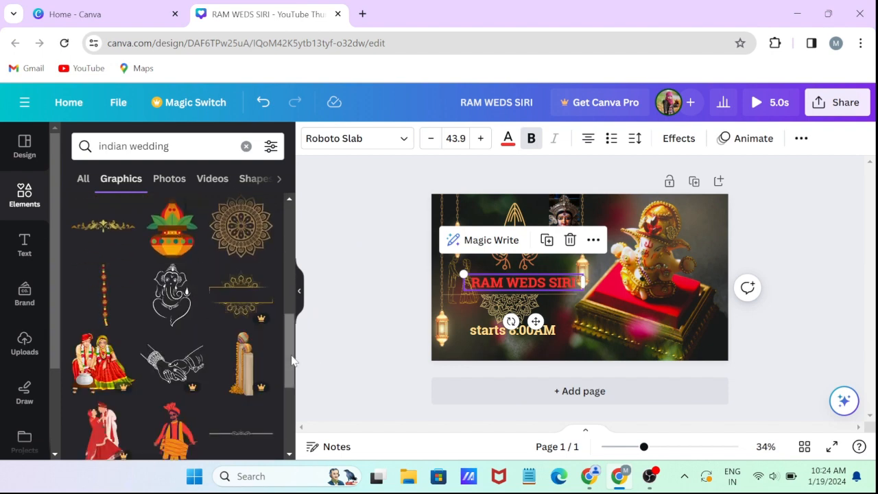
{"action": "scroll", "coordinate": [289, 392], "scroll_direction": "down", "scroll_amount": 3}
{"action": "scroll", "coordinate": [289, 408], "scroll_direction": "down", "scroll_amount": 5}
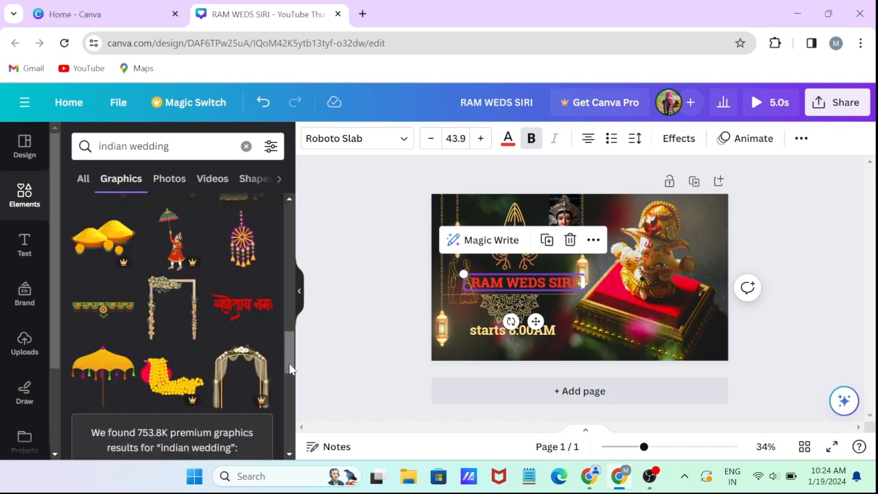
{"action": "left_click_drag", "start_coordinate": [290, 368], "coordinate": [289, 306]}
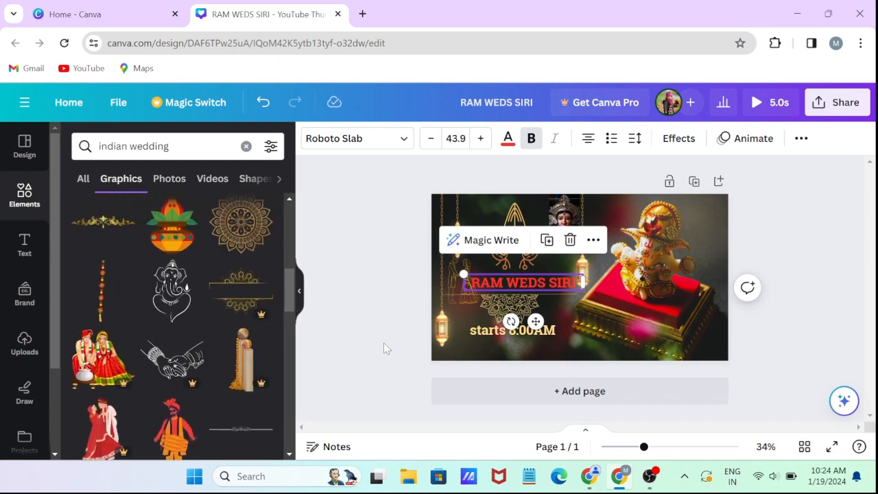
Undo the accidental move of the lower gold line.
{"action": "left_click", "coordinate": [462, 297]}
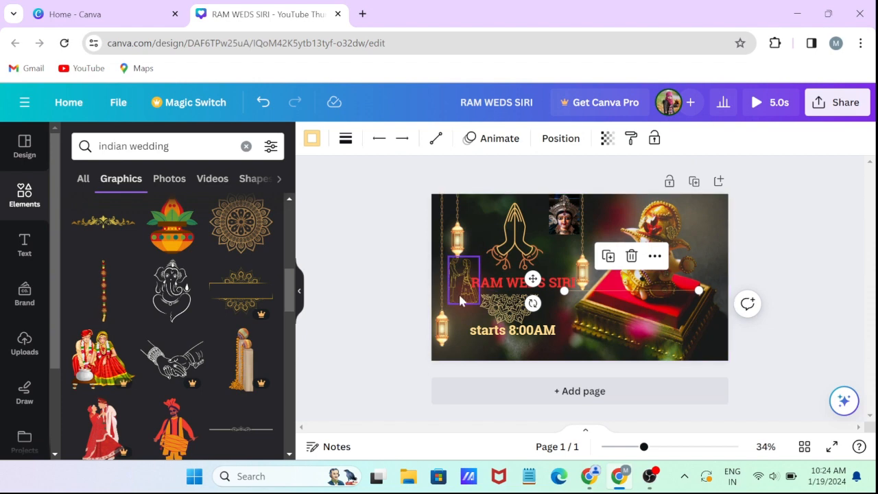
{"action": "key", "text": "ctrl+z"}
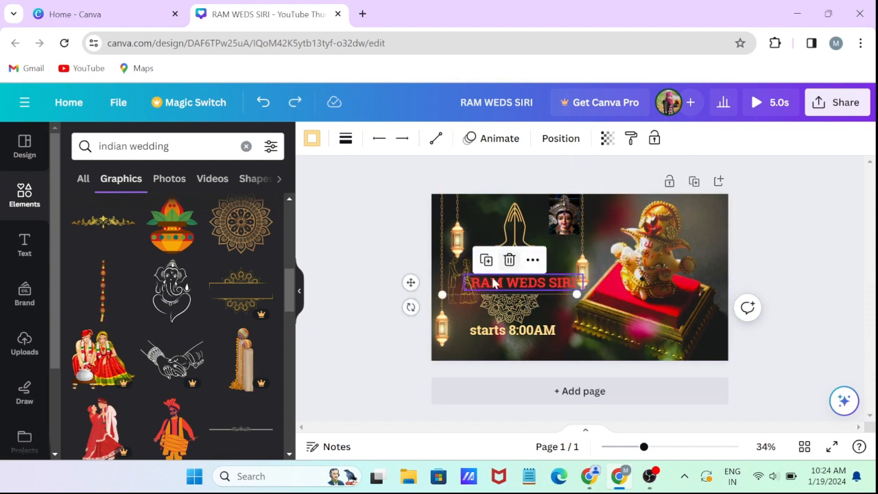
Try flipping the line-art couple graphic beside the heading horizontally.
{"action": "left_click", "coordinate": [463, 280]}
{"action": "left_click", "coordinate": [411, 138]}
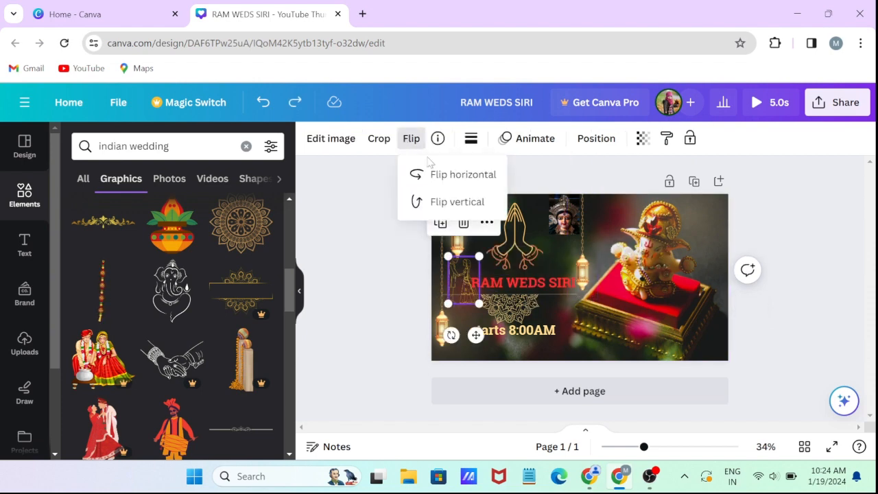
{"action": "left_click", "coordinate": [432, 175]}
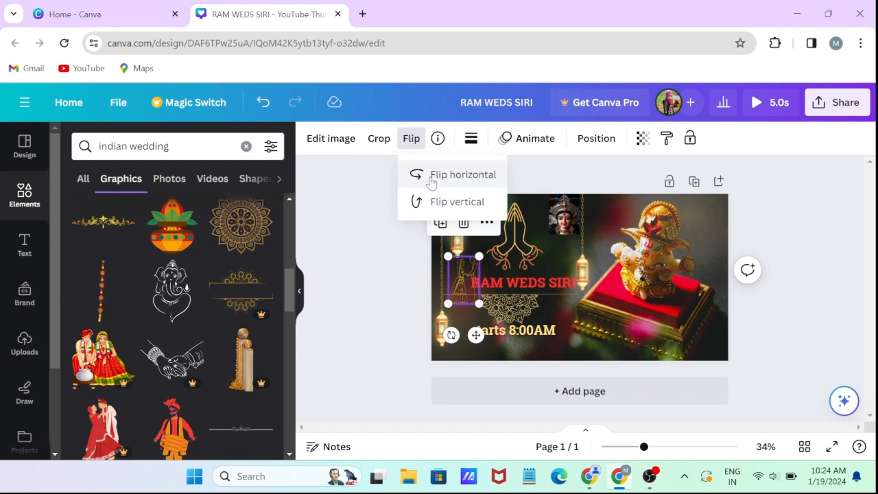
{"action": "left_click", "coordinate": [432, 176]}
{"action": "key", "text": "Escape"}
{"action": "left_click", "coordinate": [381, 254]}
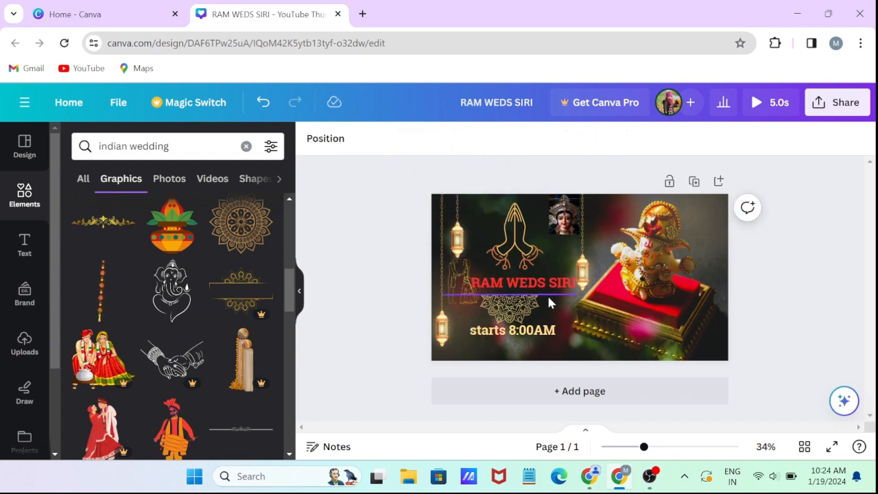
Delete the gold mandala graphic between the couple's heading and the start time.
{"action": "left_click", "coordinate": [515, 308]}
{"action": "left_click", "coordinate": [510, 260]}
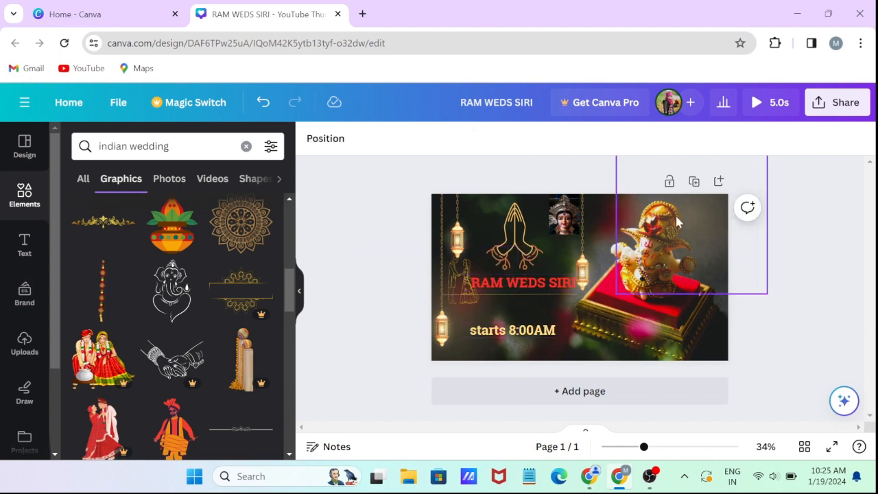
Try the Curve shape effect on the start-time text and set the shape back to None.
{"action": "left_click", "coordinate": [541, 335]}
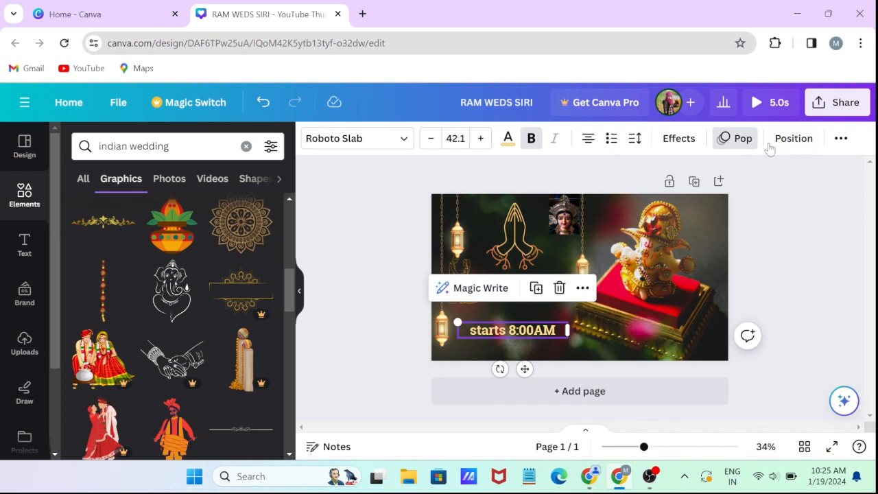
{"action": "left_click", "coordinate": [682, 143]}
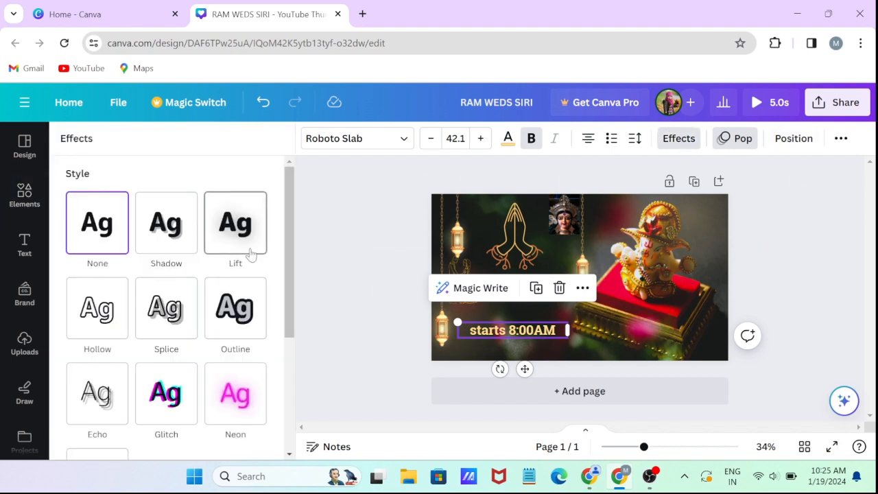
{"action": "left_click_drag", "start_coordinate": [290, 275], "coordinate": [294, 400]}
{"action": "left_click", "coordinate": [167, 402]}
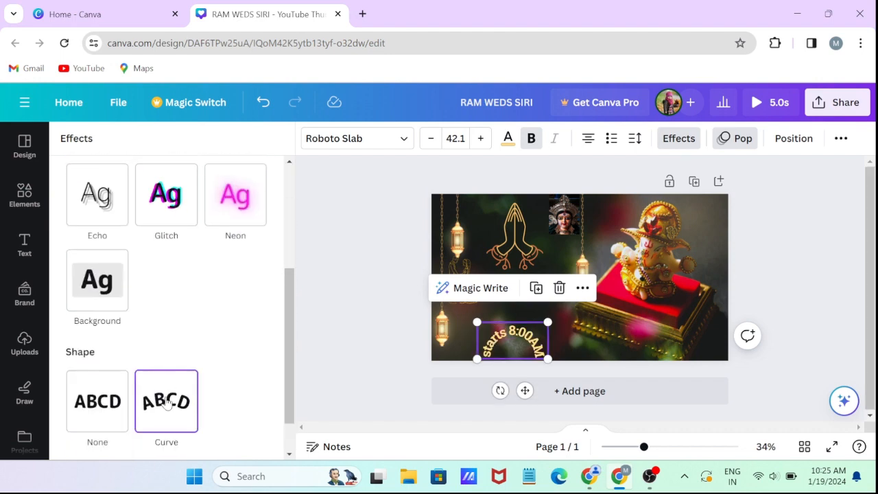
{"action": "left_click", "coordinate": [119, 411]}
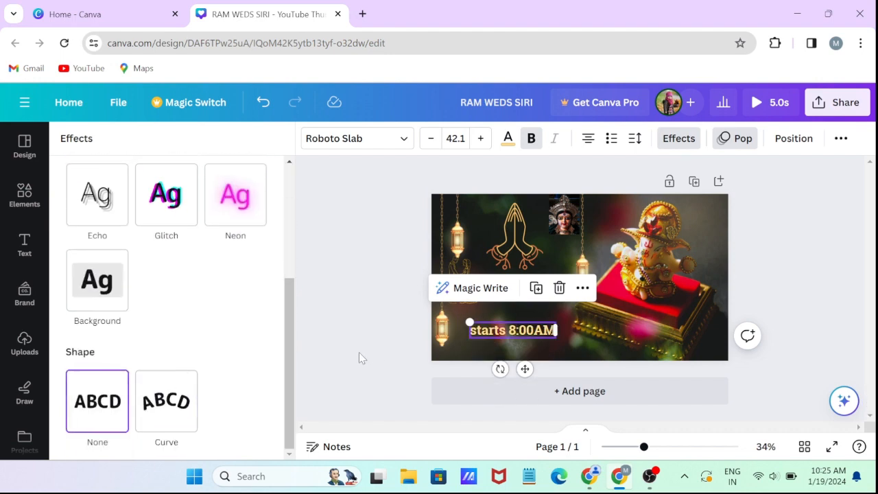
{"action": "key", "text": "Escape"}
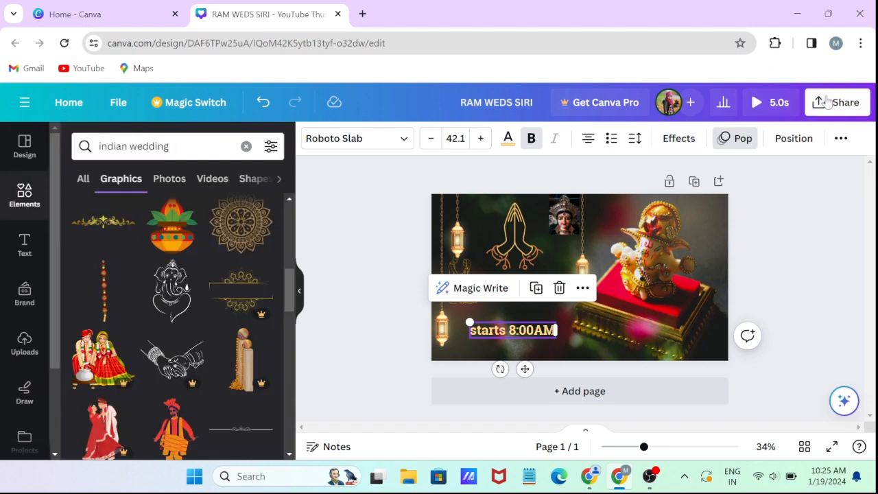
Look over the uploaded images and the design's sharing options, and leave the editor for the home page.
{"action": "left_click", "coordinate": [23, 344]}
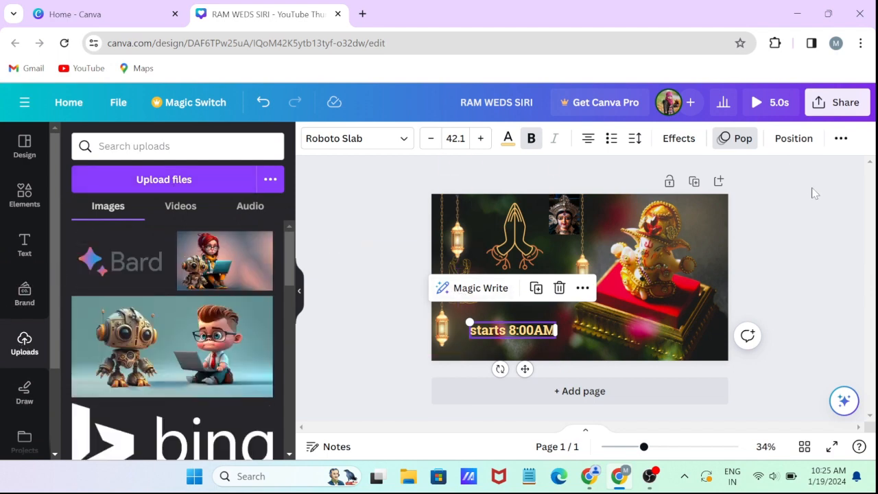
{"action": "left_click", "coordinate": [837, 103]}
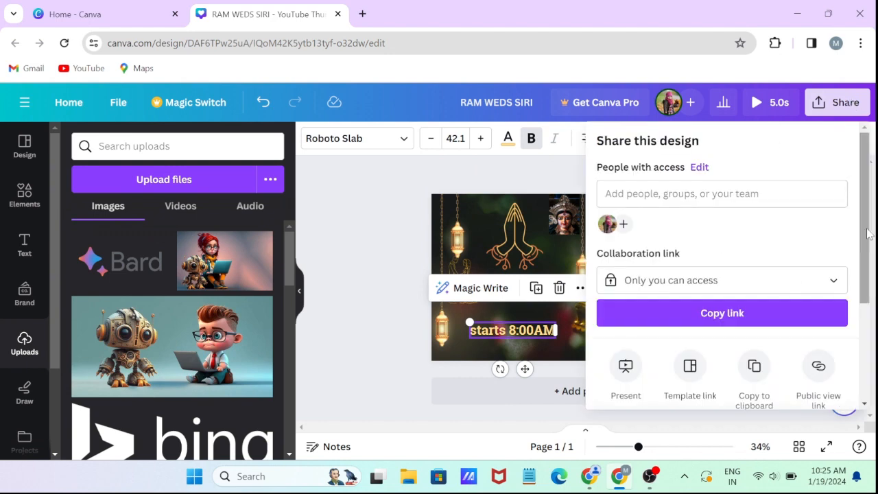
{"action": "scroll", "coordinate": [868, 234], "scroll_direction": "down", "scroll_amount": 2}
{"action": "left_click", "coordinate": [391, 386]}
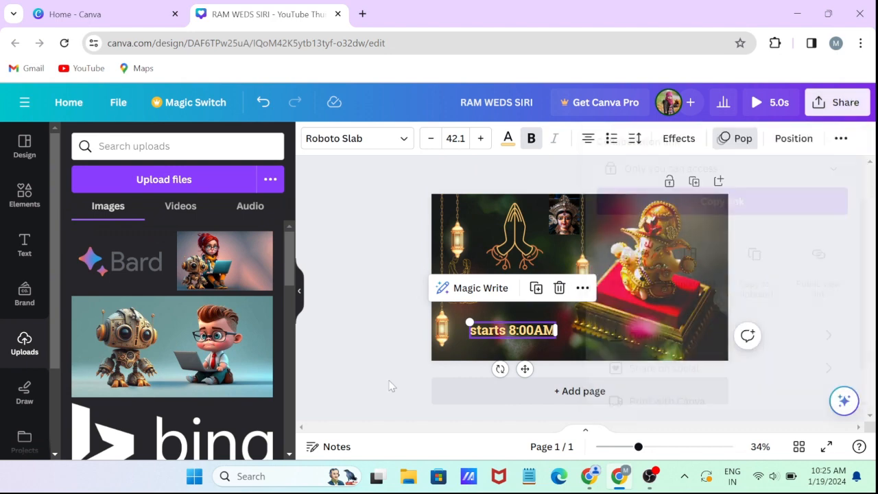
{"action": "left_click", "coordinate": [71, 103]}
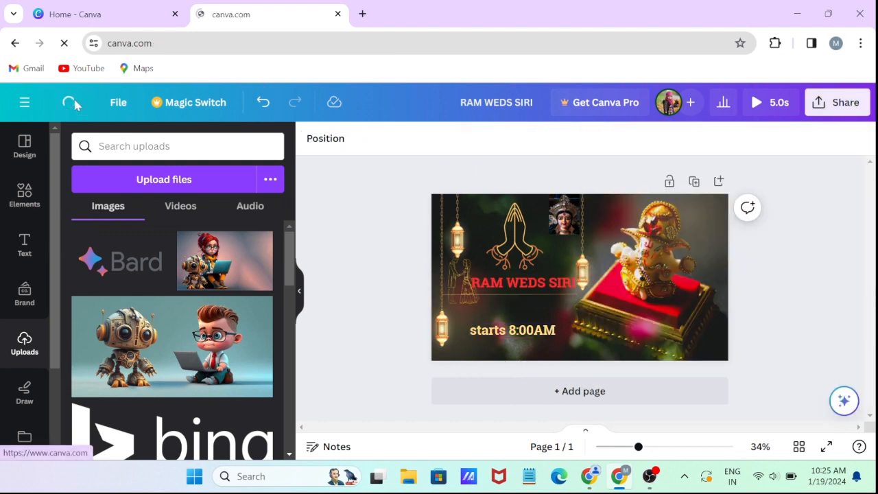